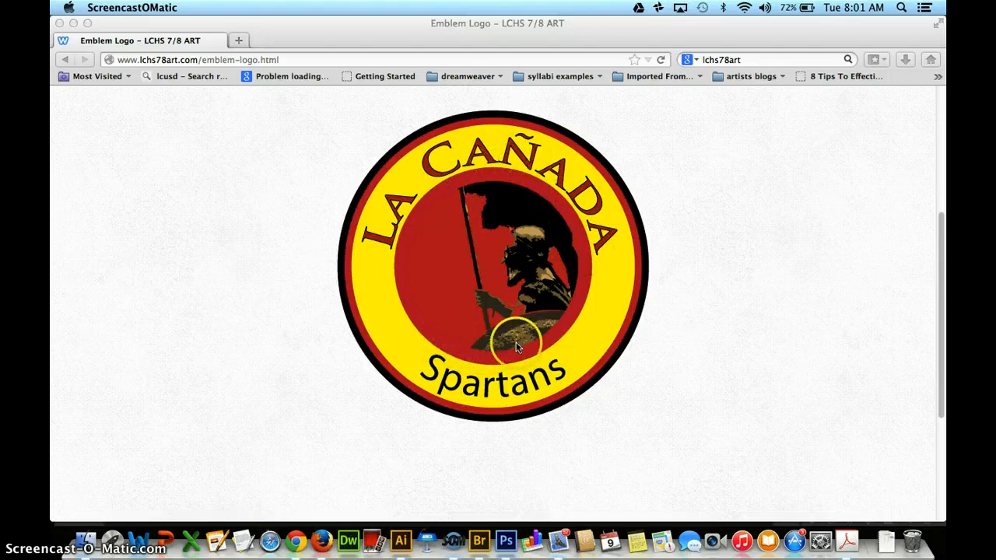
# - Examine the Emblem Logo project page and its linked practice page, reaching the project again from the list of assignments
pyautogui.scroll(5, 280, 307)
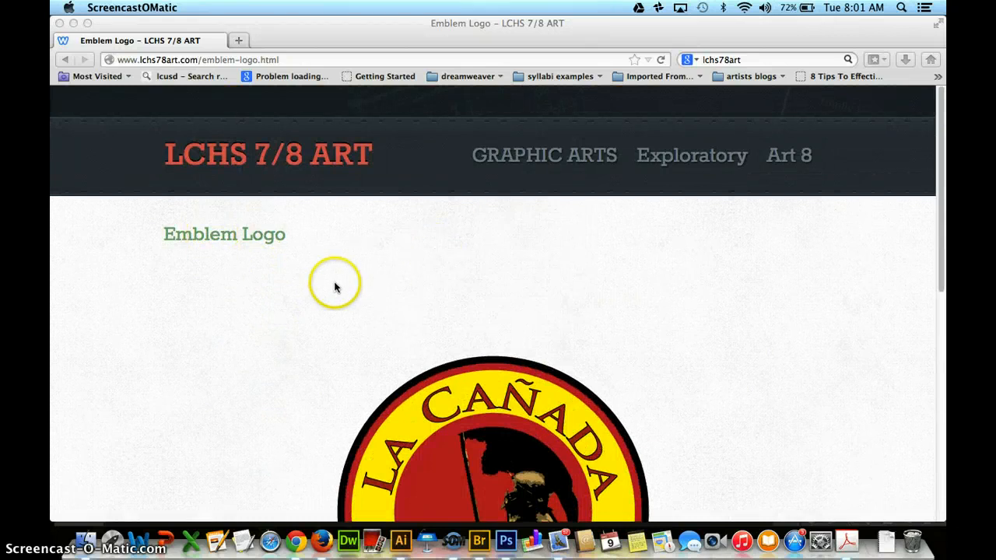
pyautogui.scroll(-5, 336, 287)
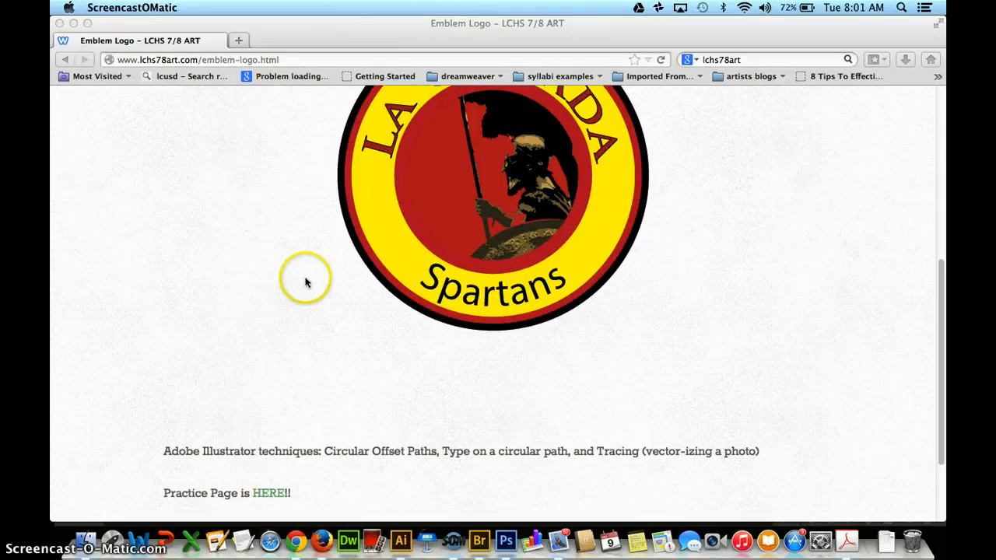
pyautogui.scroll(5, 304, 275)
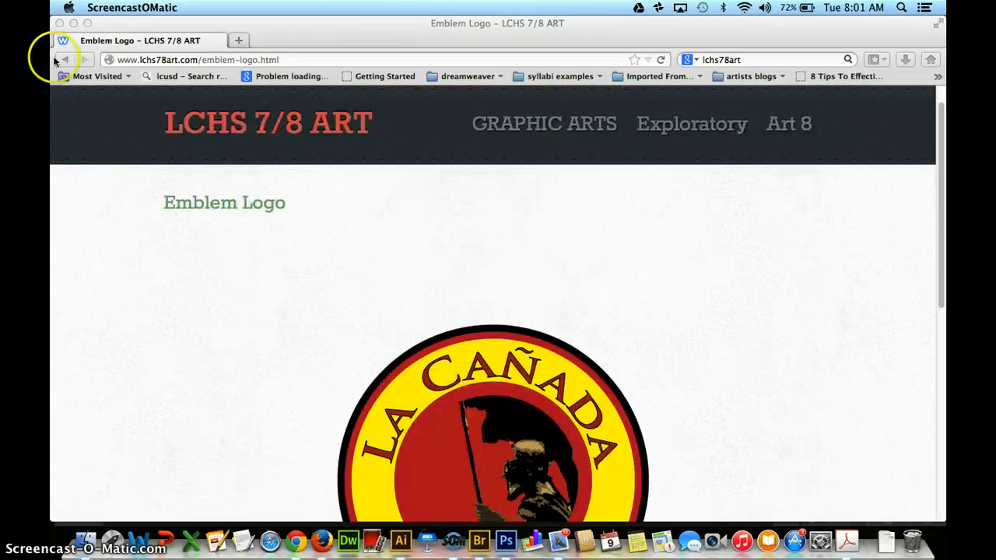
pyautogui.click(54, 60)
pyautogui.click(200, 386)
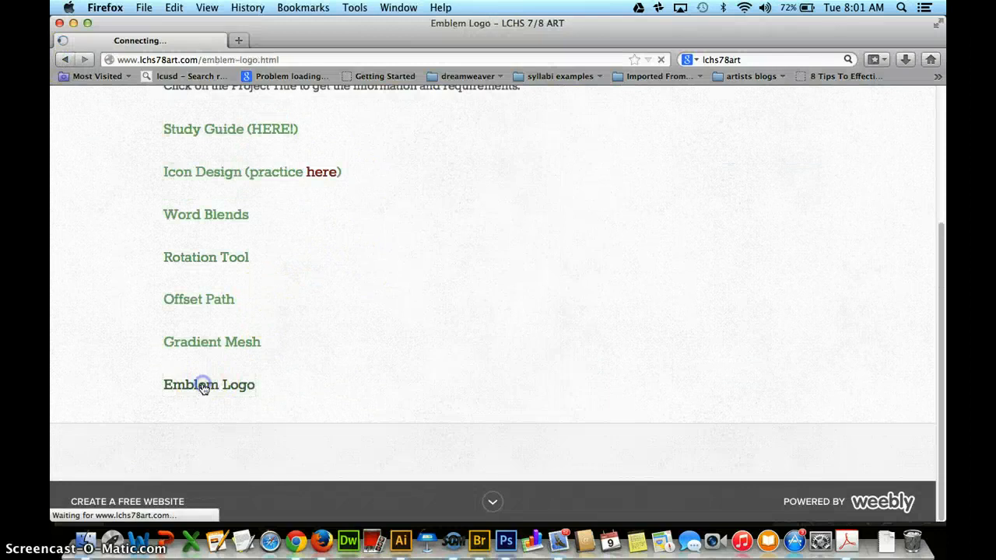
pyautogui.scroll(-10, 438, 240)
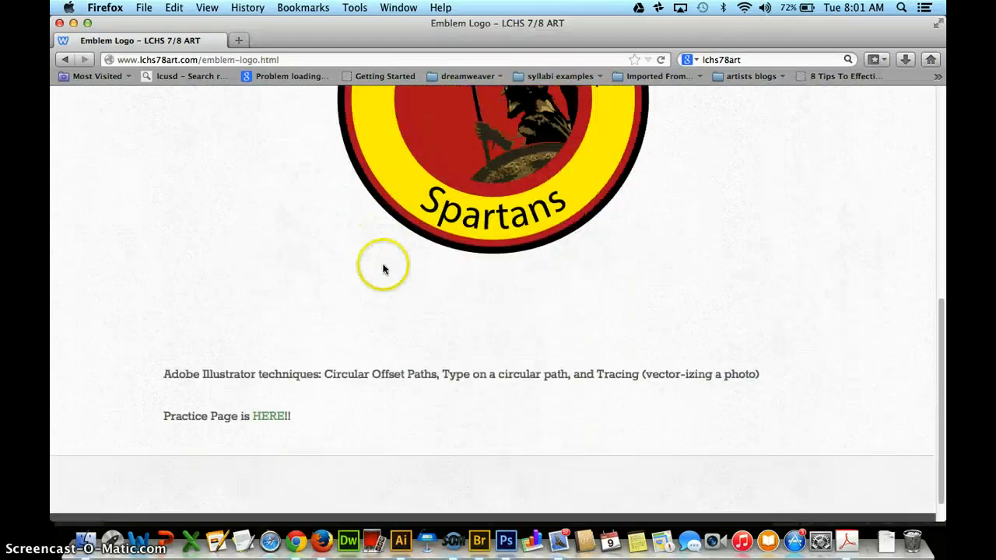
pyautogui.scroll(-1, 382, 268)
pyautogui.click(261, 385)
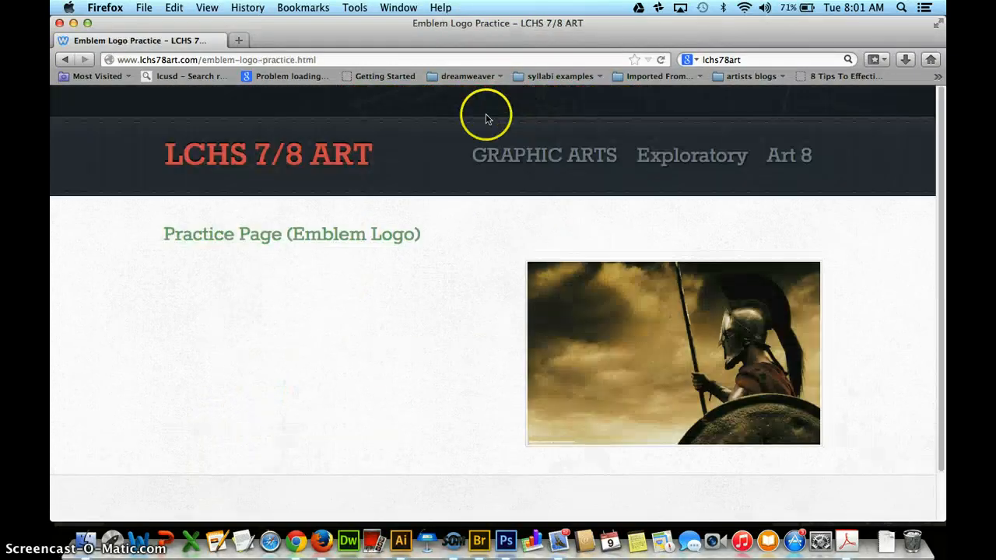
pyautogui.click(64, 59)
# - Switch to Illustrator and create a 10 by 10 in document, naming it with the author's name followed by "_emblem design"
pyautogui.click(401, 540)
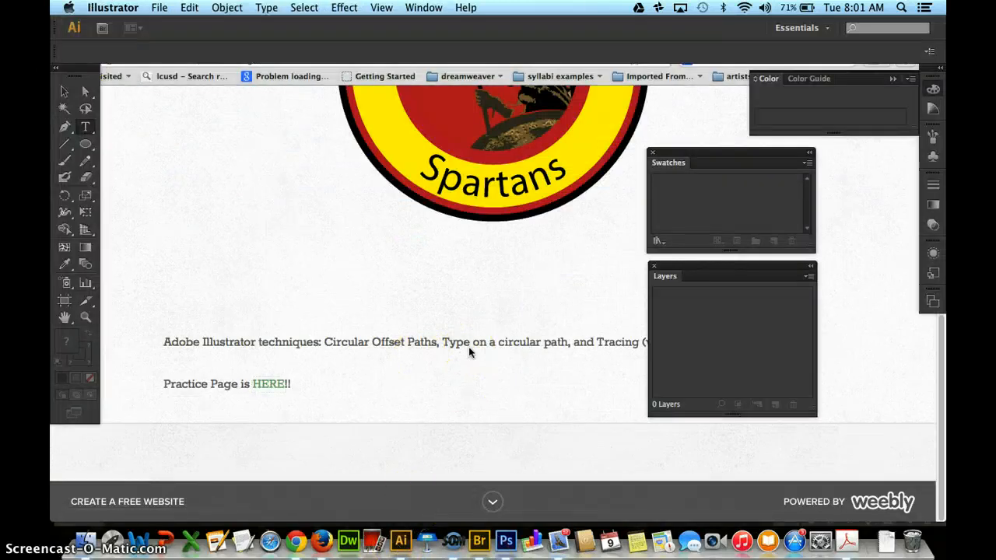
pyautogui.press('super+n')
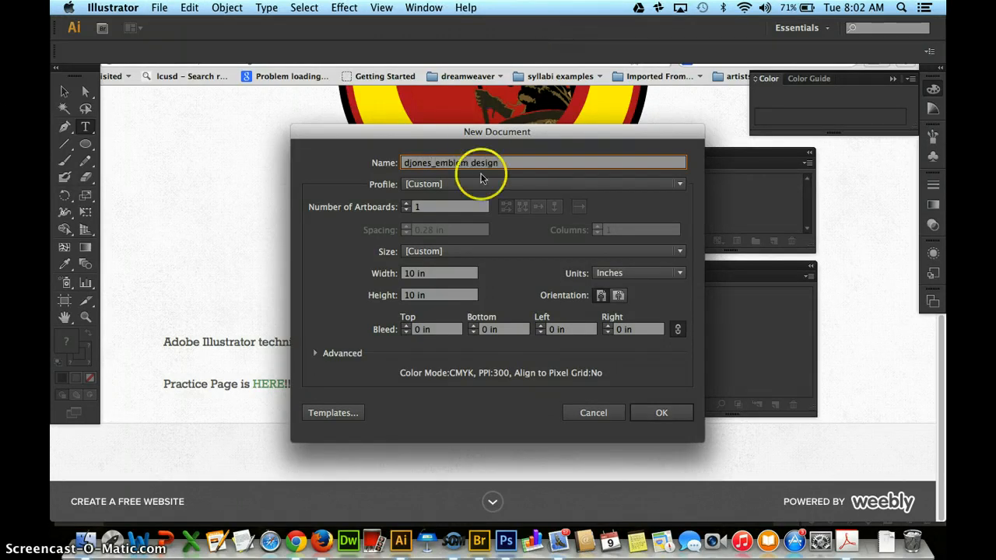
pyautogui.click(656, 414)
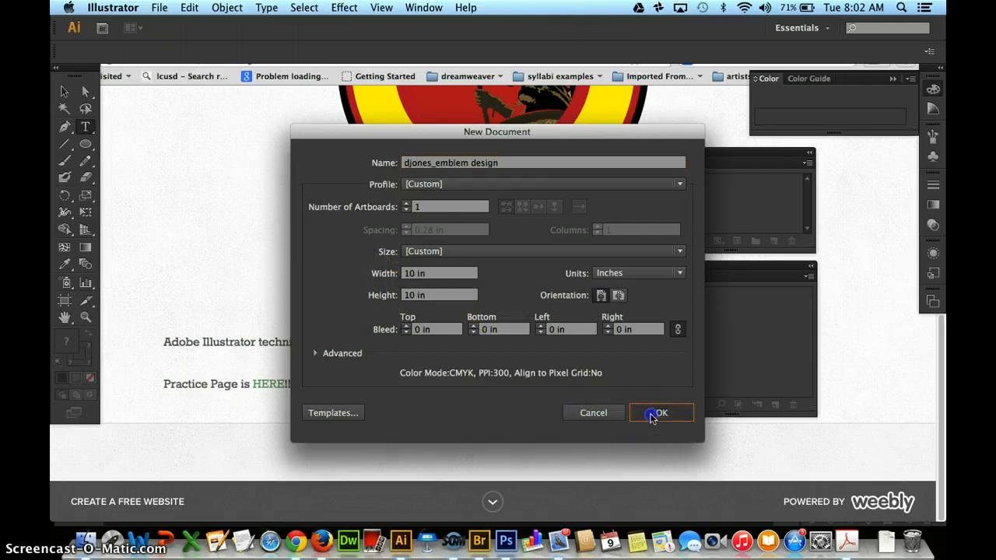
# - Move the Swatches and Layers panels clear of the artboard, and briefly show and hide the grid
pyautogui.click(700, 154)
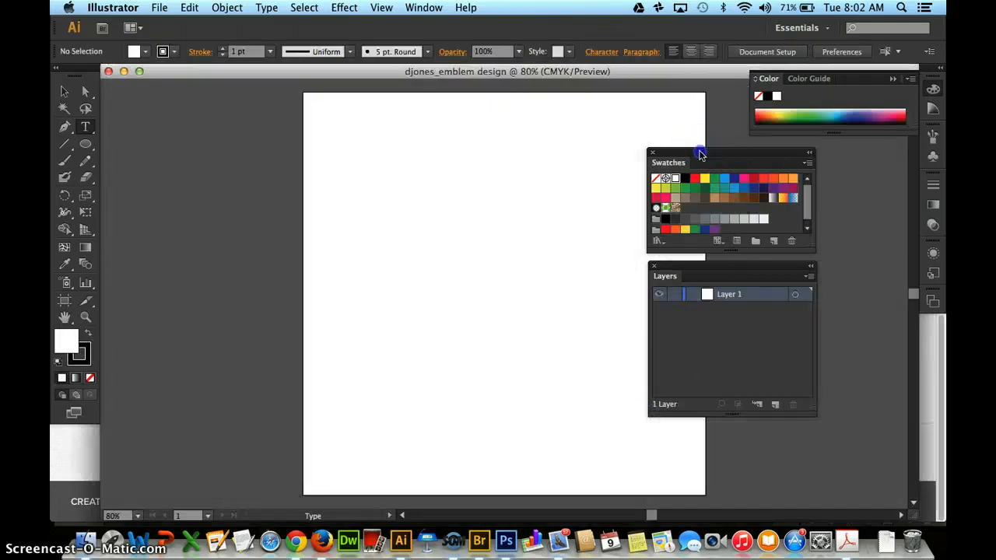
pyautogui.moveTo(700, 154); pyautogui.dragTo(782, 162)
pyautogui.moveTo(681, 272); pyautogui.dragTo(759, 294)
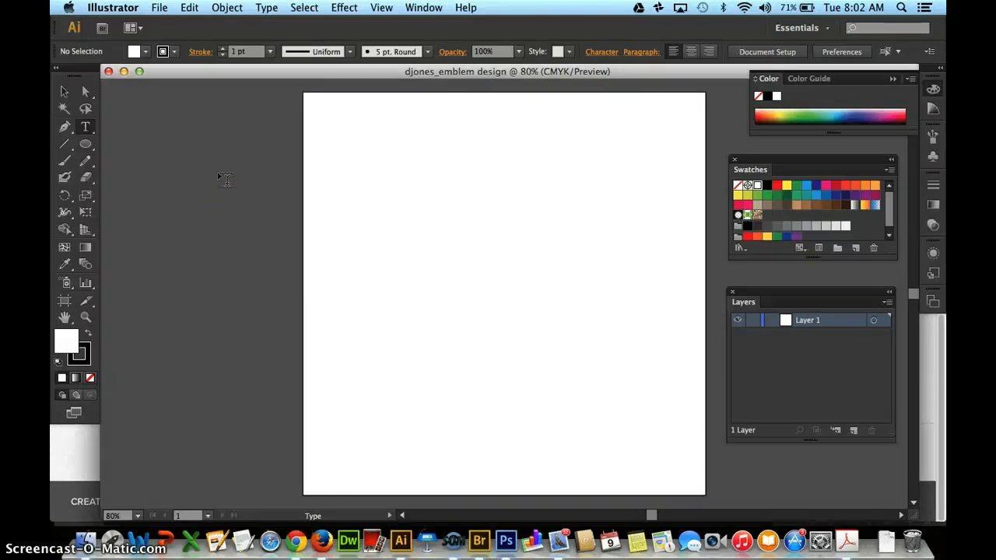
pyautogui.press('super+apostrophe')
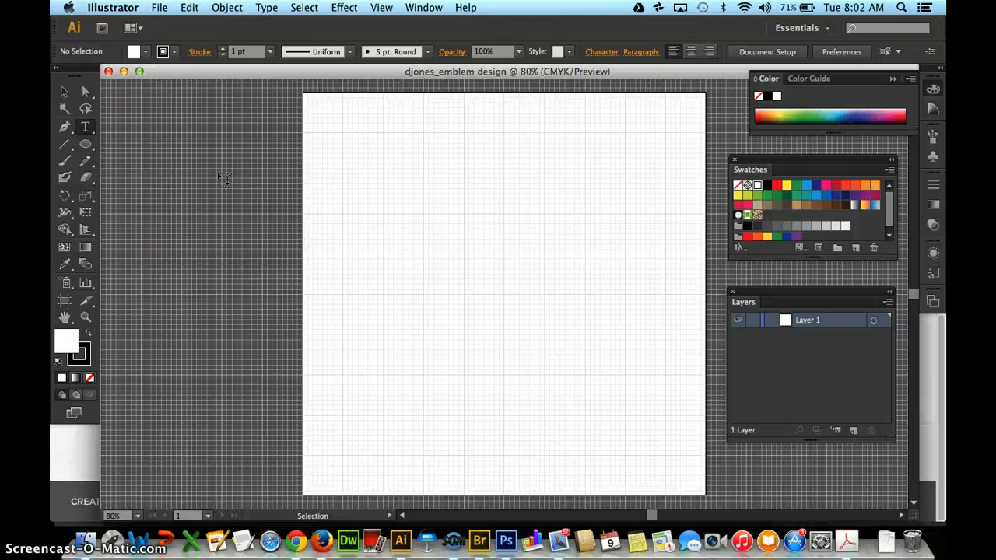
pyautogui.press('super+apostrophe')
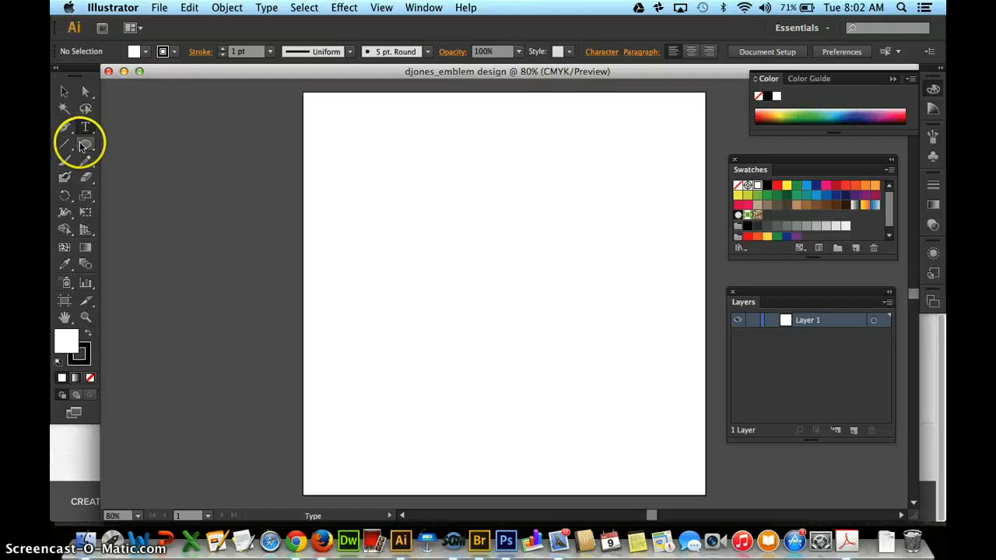
# - Create a circle 6 in wide and 6 in high with the Ellipse tool
pyautogui.click(84, 145)
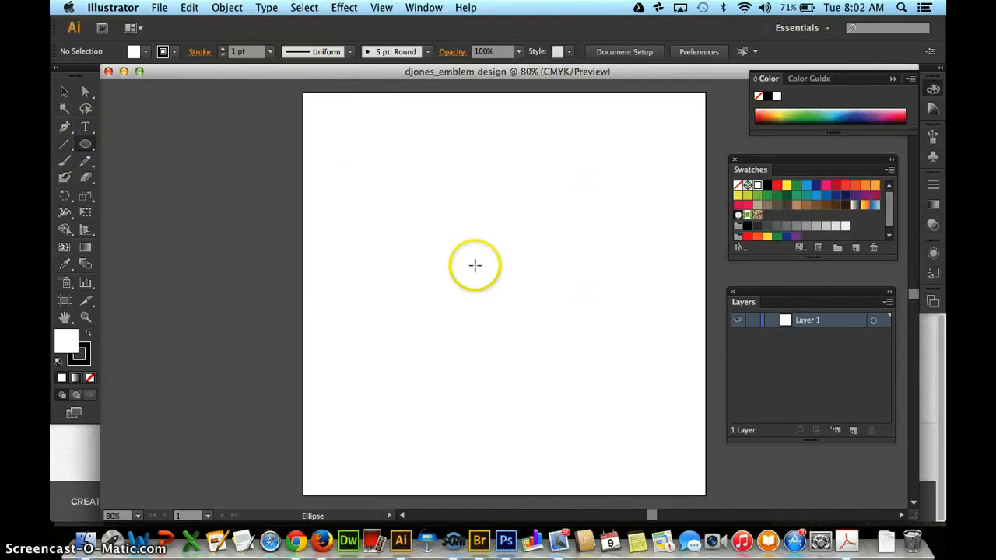
pyautogui.click(475, 265)
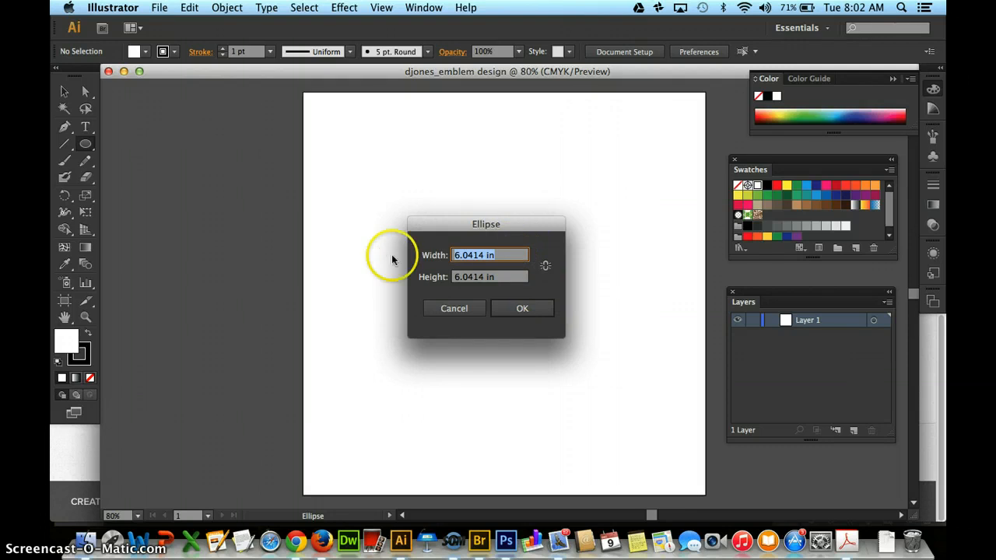
pyautogui.write('6')
pyautogui.click(502, 278)
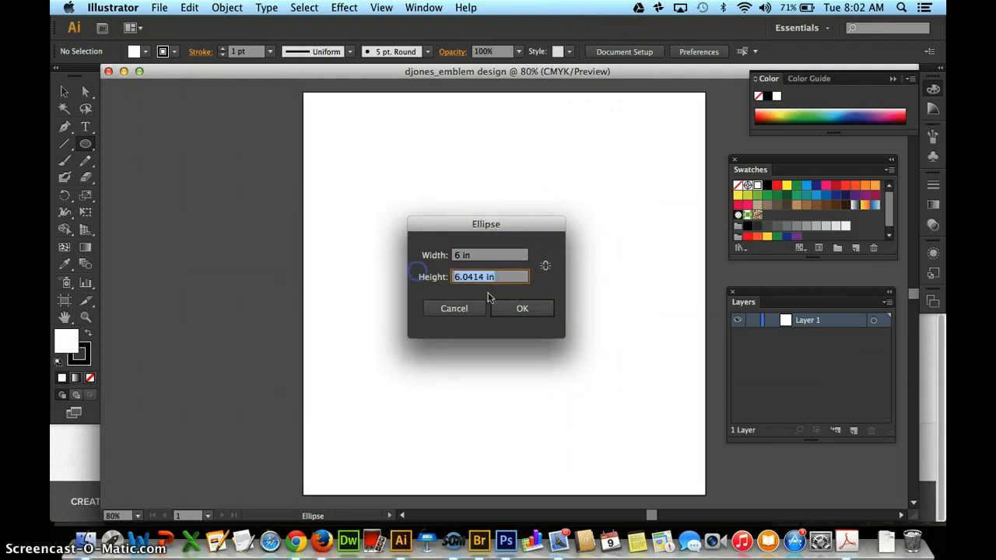
pyautogui.write('6')
pyautogui.click(517, 311)
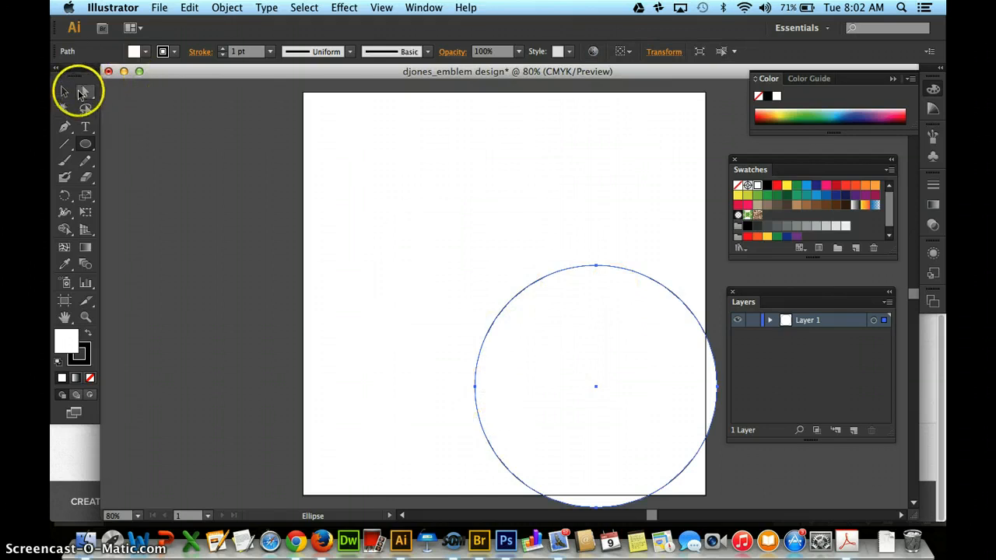
# - Remove the circle's stroke and move the circle roughly to the middle of the artboard
pyautogui.press('x')
pyautogui.press('/')
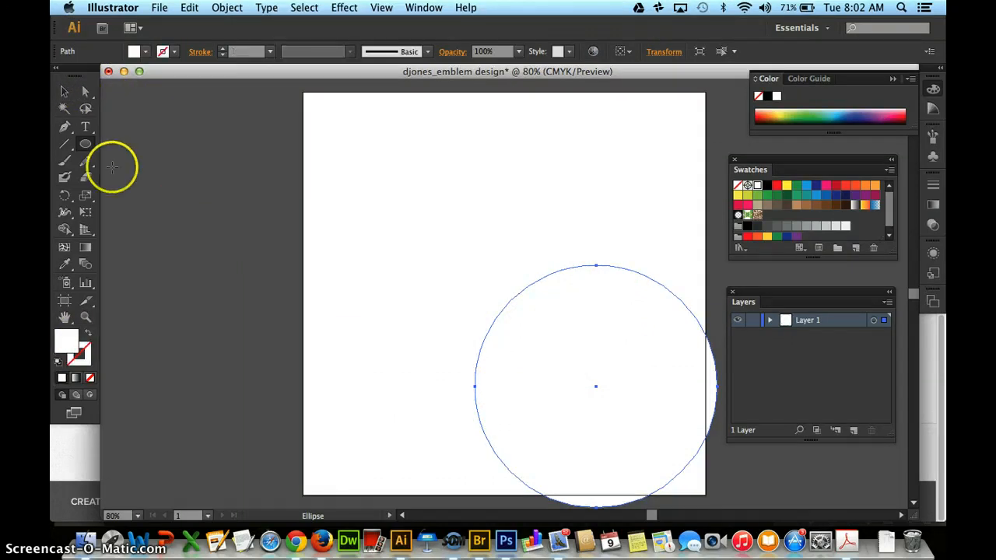
pyautogui.click(63, 91)
pyautogui.moveTo(557, 355); pyautogui.dragTo(473, 242)
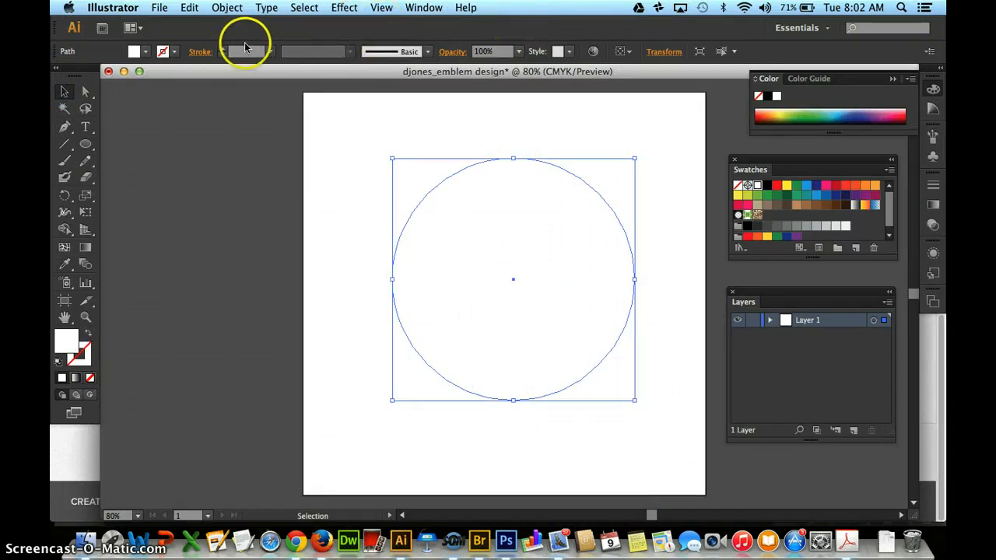
# - Set the alignment reference to Align to Artboard and deselect the circle
pyautogui.click(631, 56)
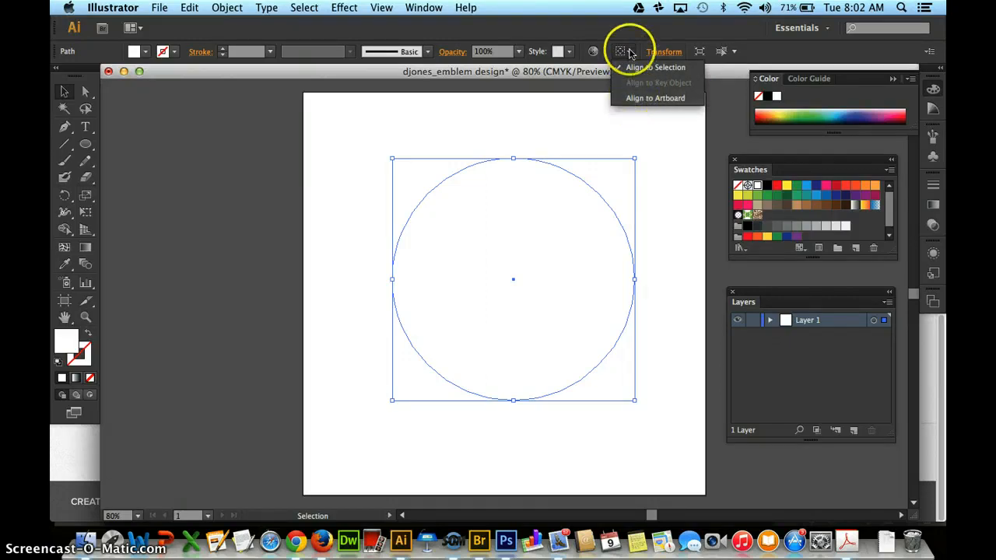
pyautogui.click(639, 99)
pyautogui.click(625, 51)
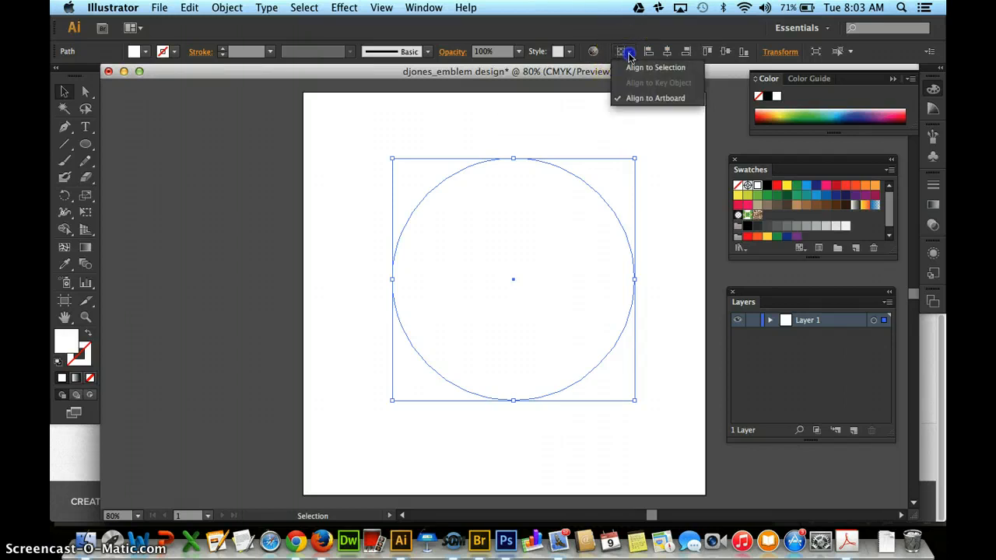
pyautogui.click(643, 68)
pyautogui.click(661, 197)
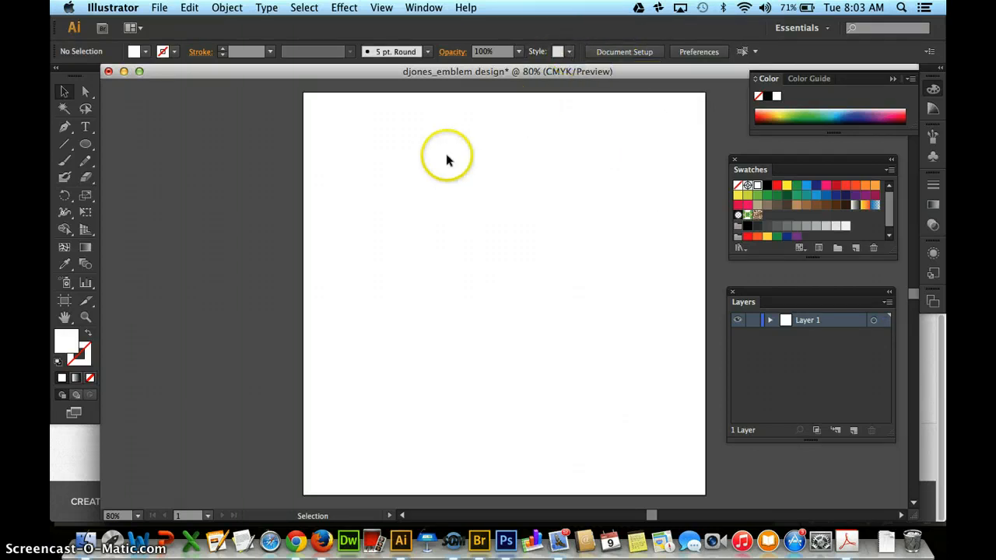
# - Reselect the circle and centre it horizontally and vertically on the artboard
pyautogui.click(366, 207)
pyautogui.moveTo(366, 207); pyautogui.dragTo(714, 436)
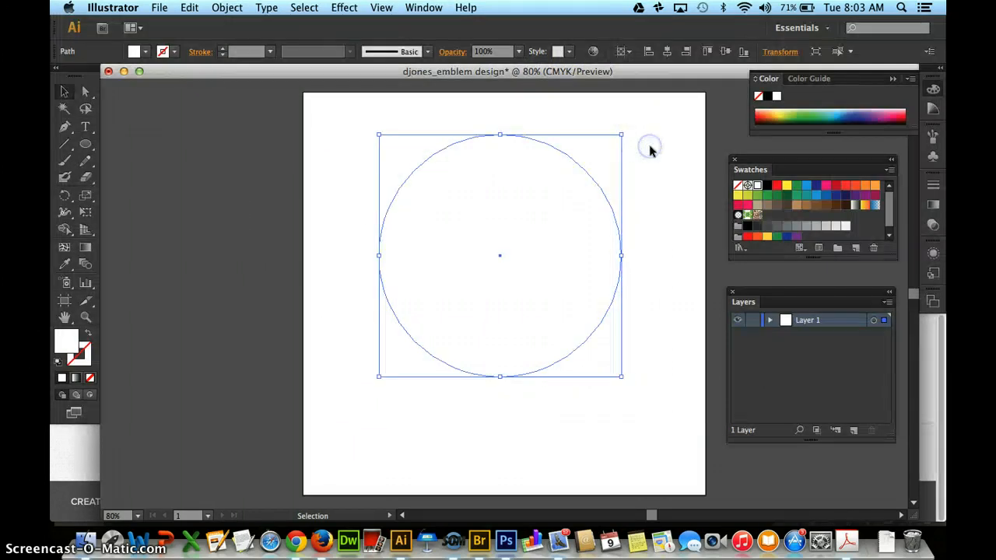
pyautogui.click(629, 52)
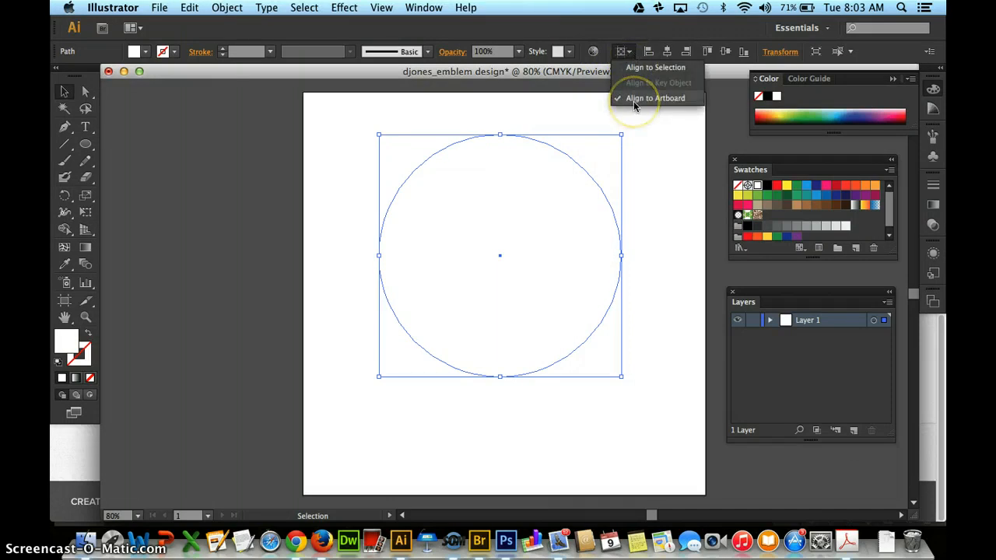
pyautogui.click(631, 31)
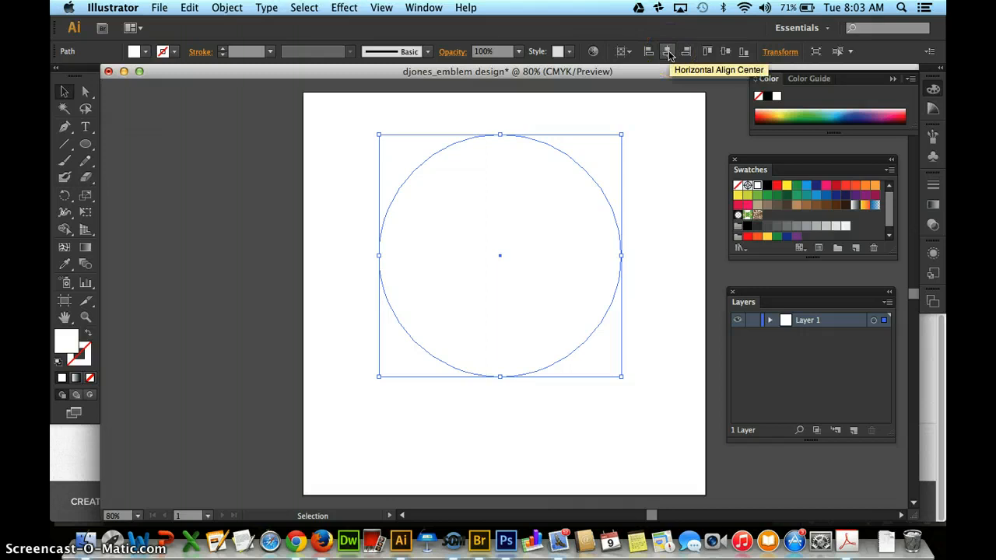
pyautogui.click(666, 52)
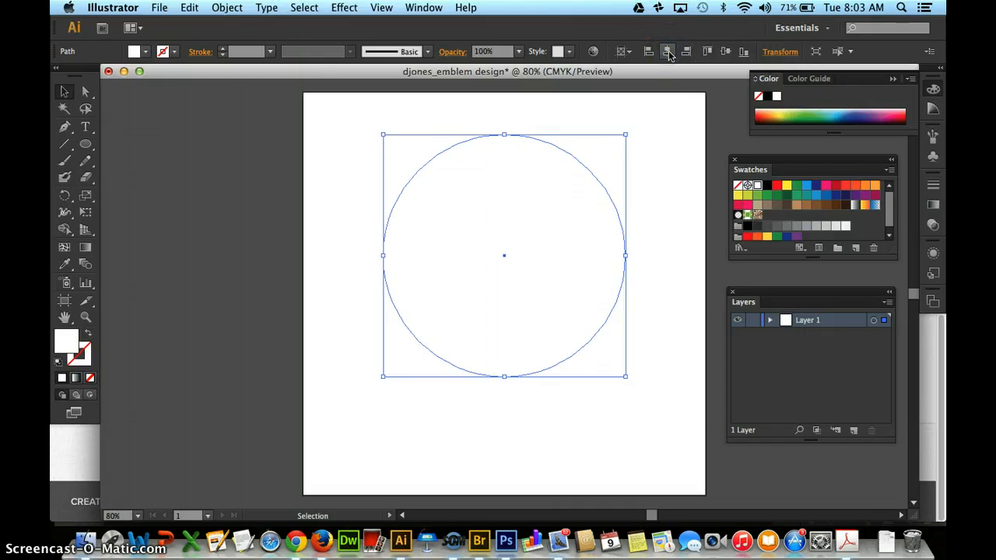
pyautogui.click(723, 52)
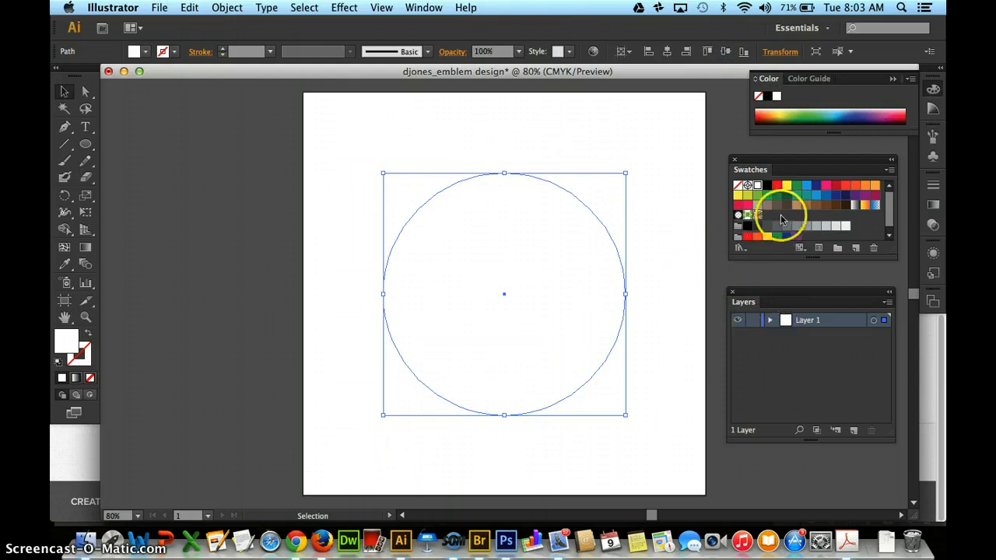
# - Fill the circle with the red swatch C=15 M=100 Y=90 K=10 and expand Layer 1 to list its path
pyautogui.click(836, 187)
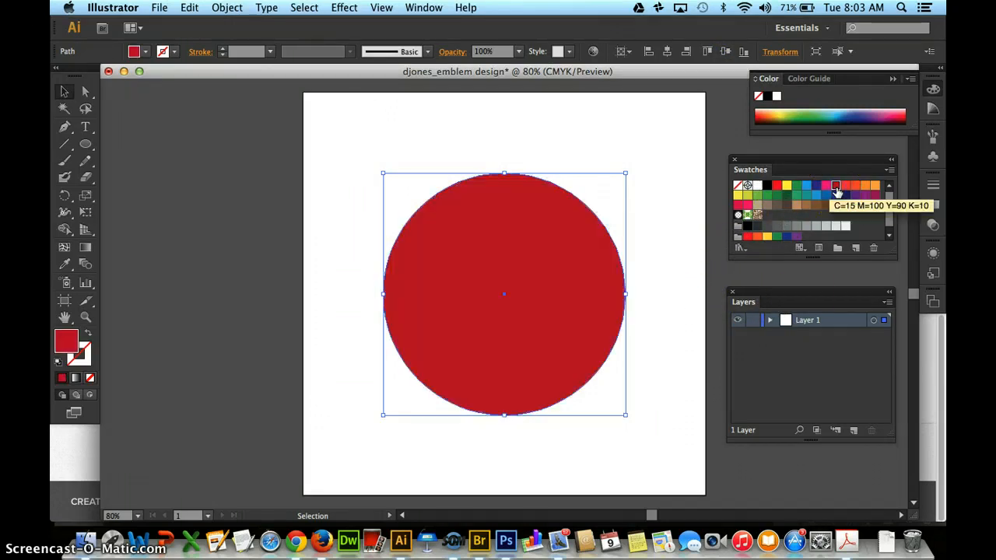
pyautogui.click(768, 321)
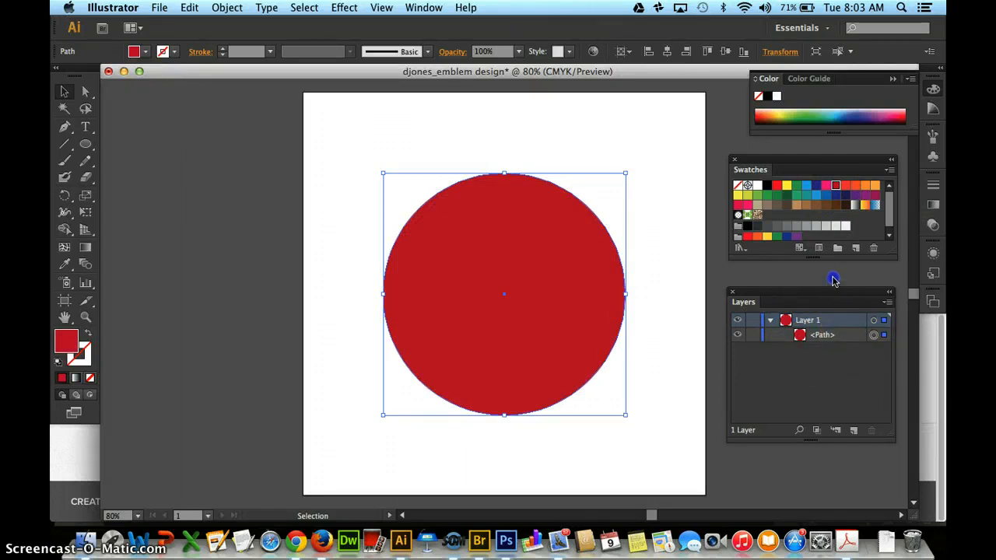
pyautogui.moveTo(832, 293); pyautogui.dragTo(832, 285)
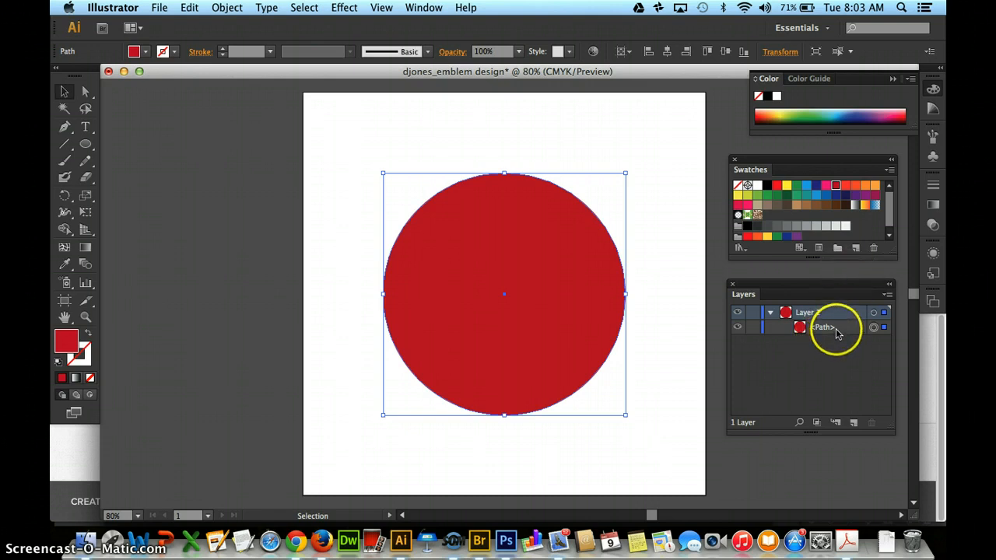
# - Offset the red circle's path outward by 0.1389 in with miter joins and fill the offset circle with black
pyautogui.click(227, 8)
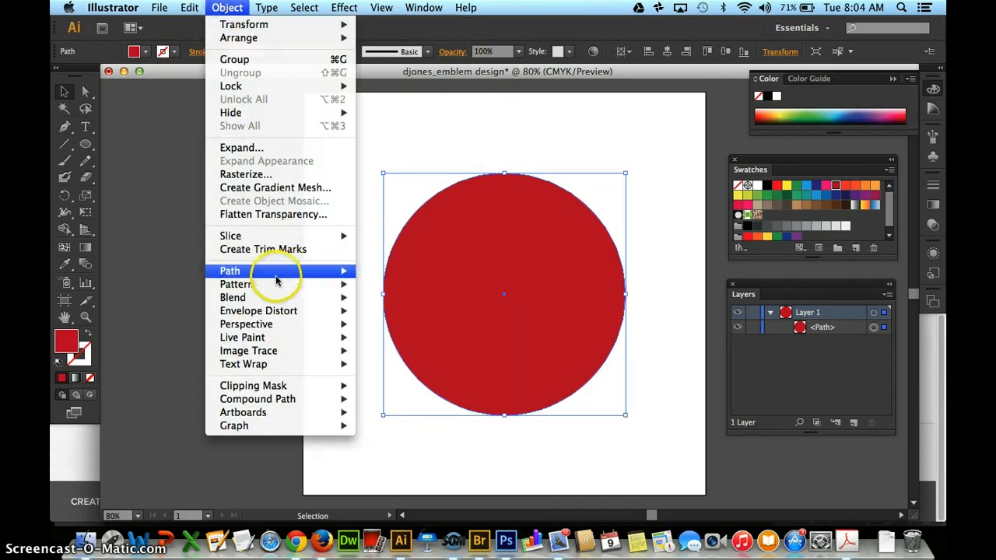
pyautogui.moveTo(278, 272)
pyautogui.click(395, 318)
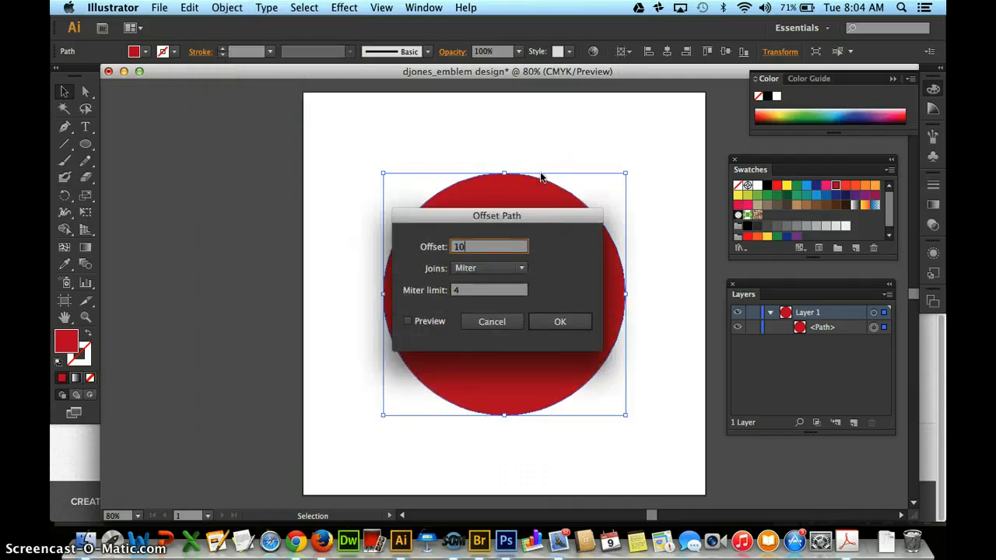
pyautogui.click(411, 320)
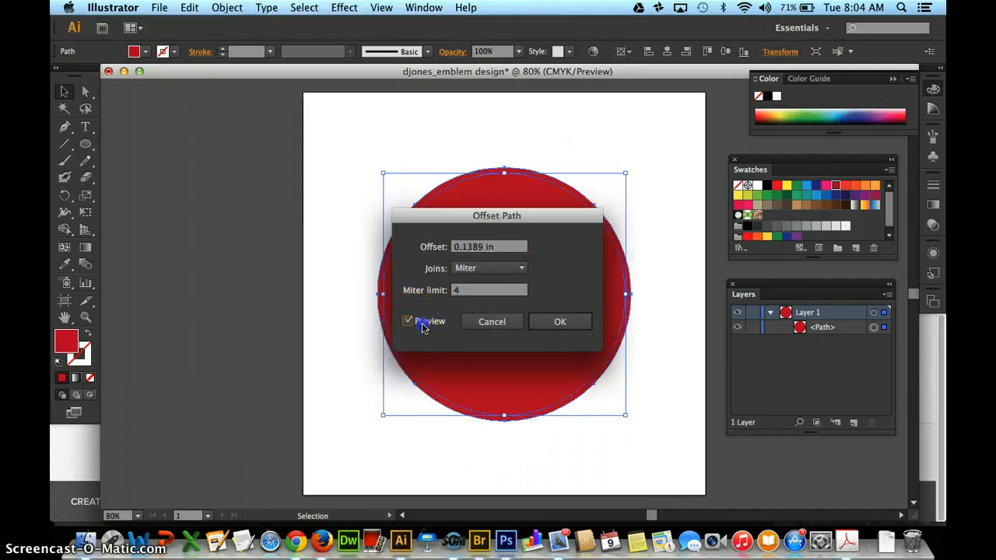
pyautogui.click(560, 321)
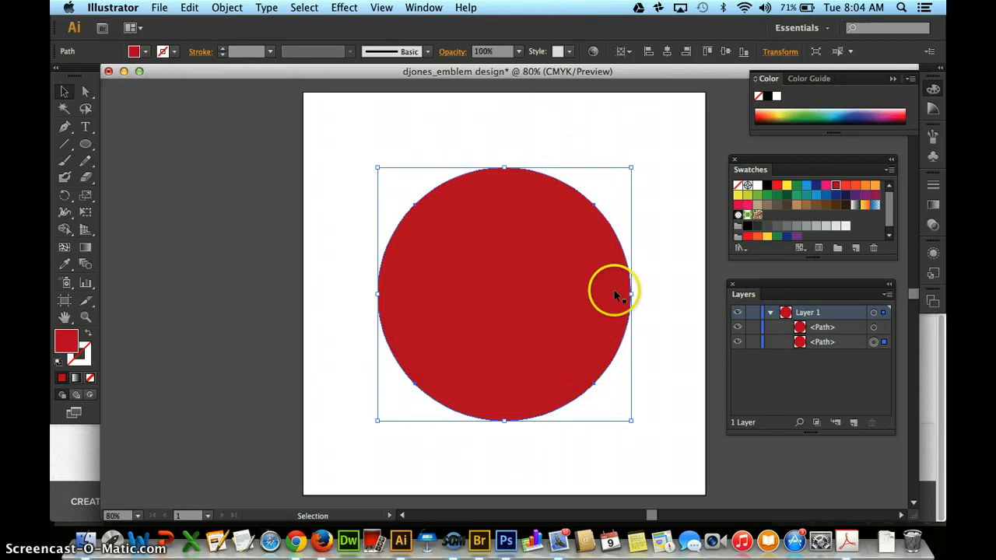
pyautogui.click(768, 186)
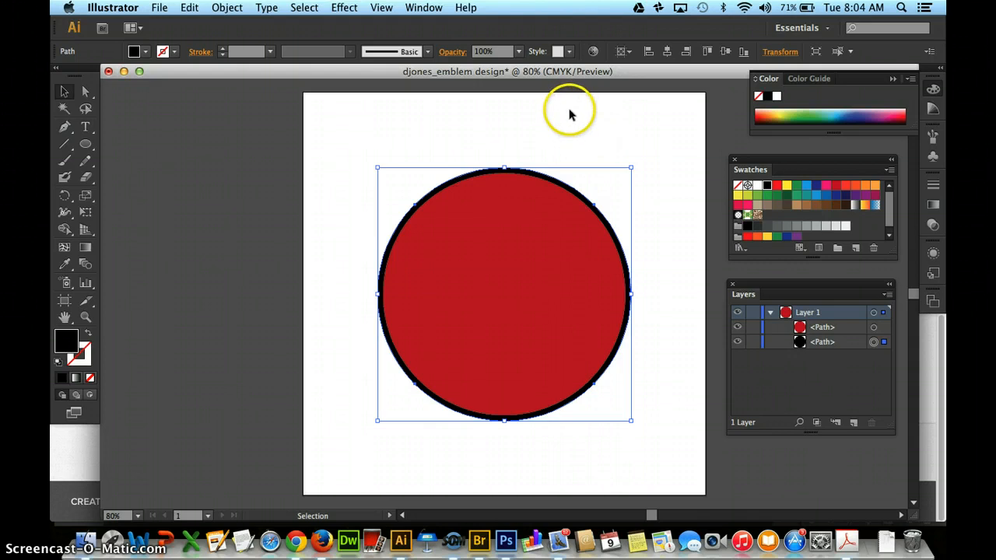
# - Switch to Firefox to examine the ring colours and layout of the La Cañada Spartans example emblem, and return to Illustrator
pyautogui.click(321, 542)
pyautogui.scroll(5, 525, 349)
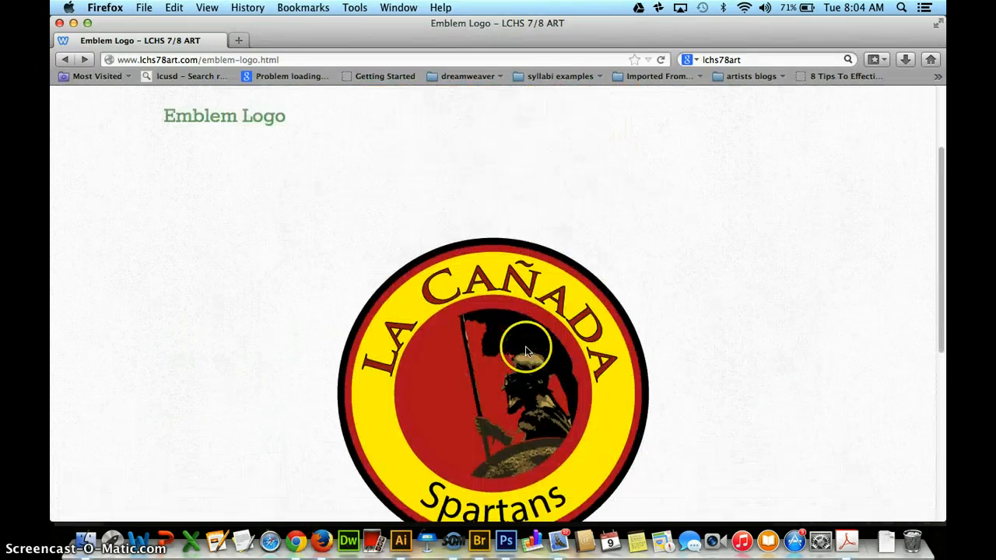
pyautogui.scroll(-2, 526, 347)
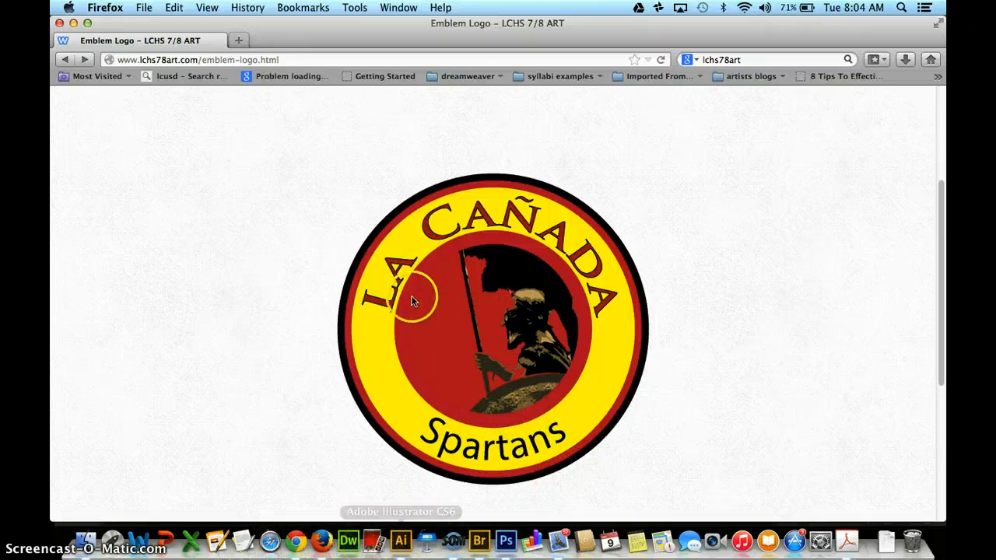
pyautogui.scroll(-5, 412, 297)
pyautogui.scroll(3, 412, 301)
pyautogui.click(401, 539)
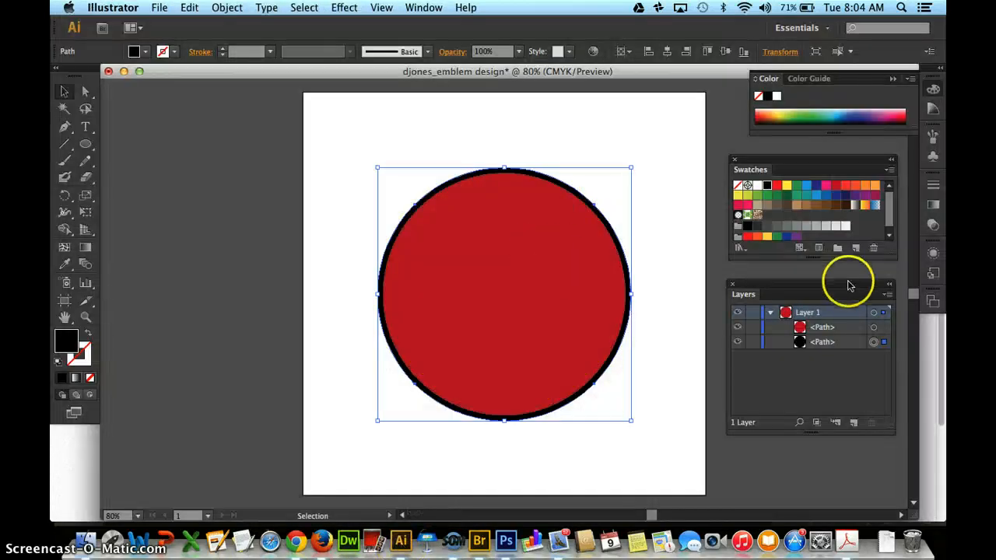
# - Offset the red circle's path inward by -10 px with miter joins and fill the new circle with yellow
pyautogui.click(873, 327)
pyautogui.click(239, 10)
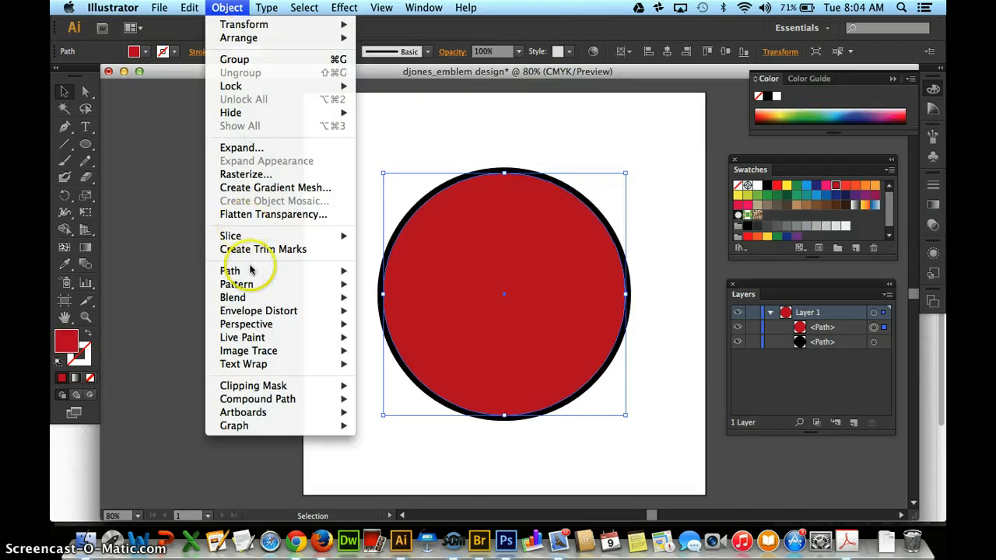
pyautogui.click(420, 278)
pyautogui.click(229, 8)
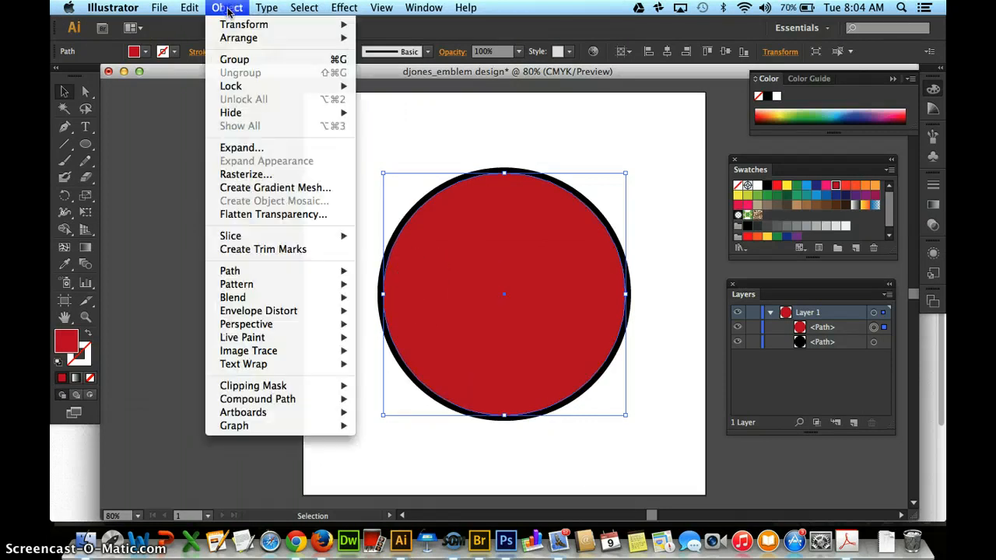
pyautogui.click(323, 278)
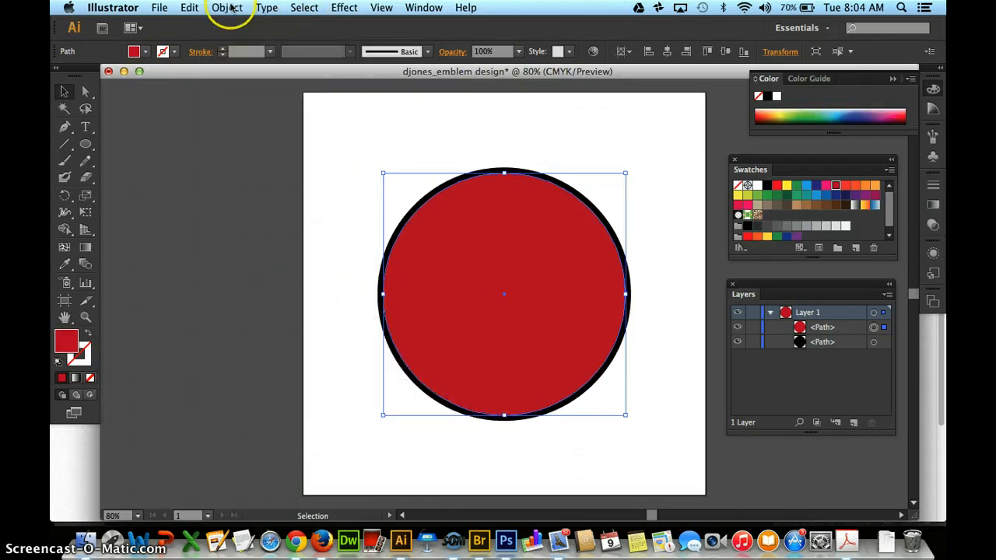
pyautogui.click(228, 8)
pyautogui.moveTo(309, 273)
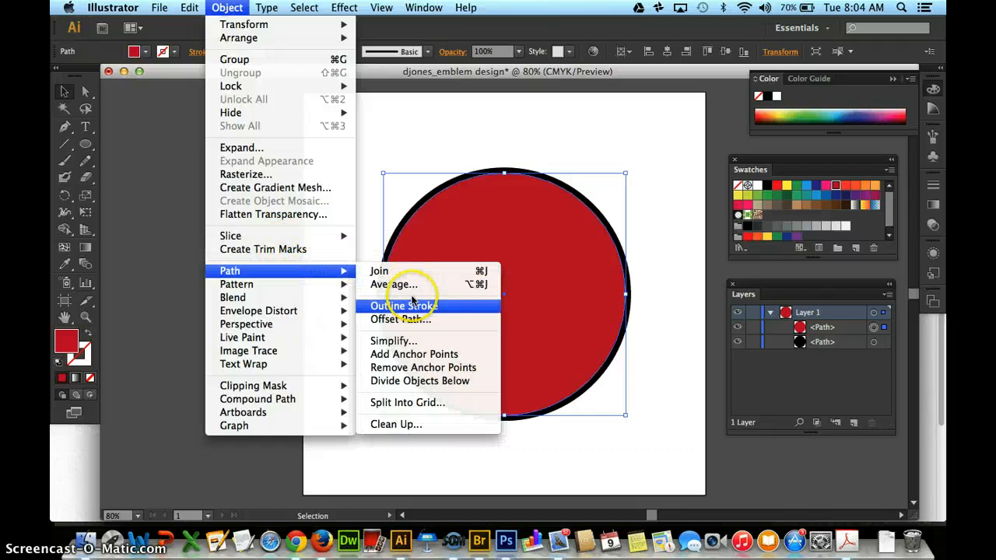
pyautogui.click(414, 320)
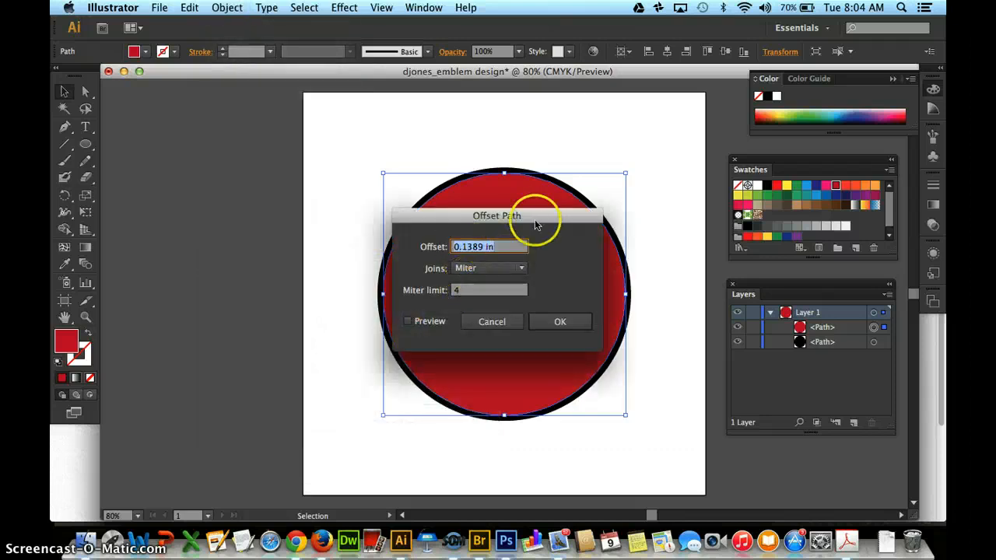
pyautogui.write('-10px')
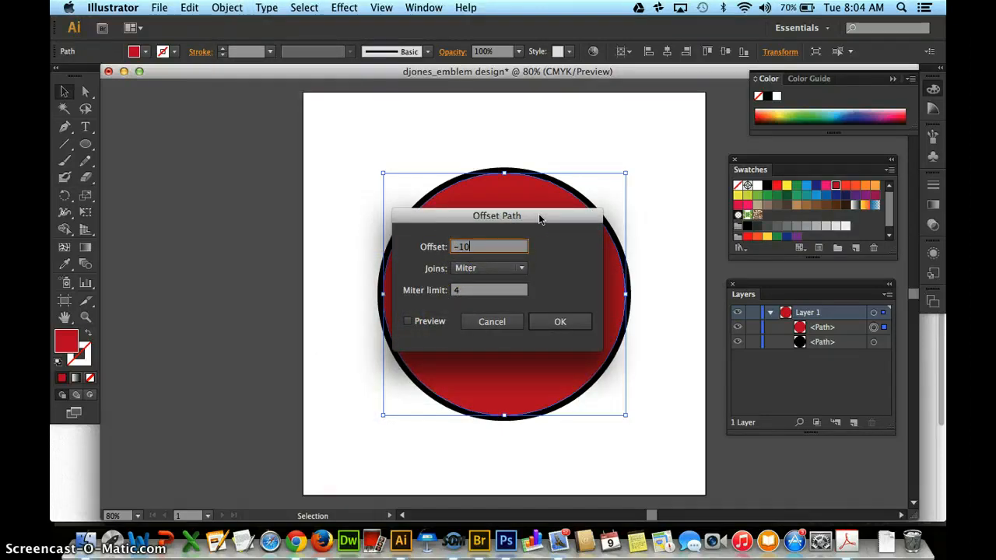
pyautogui.click(552, 323)
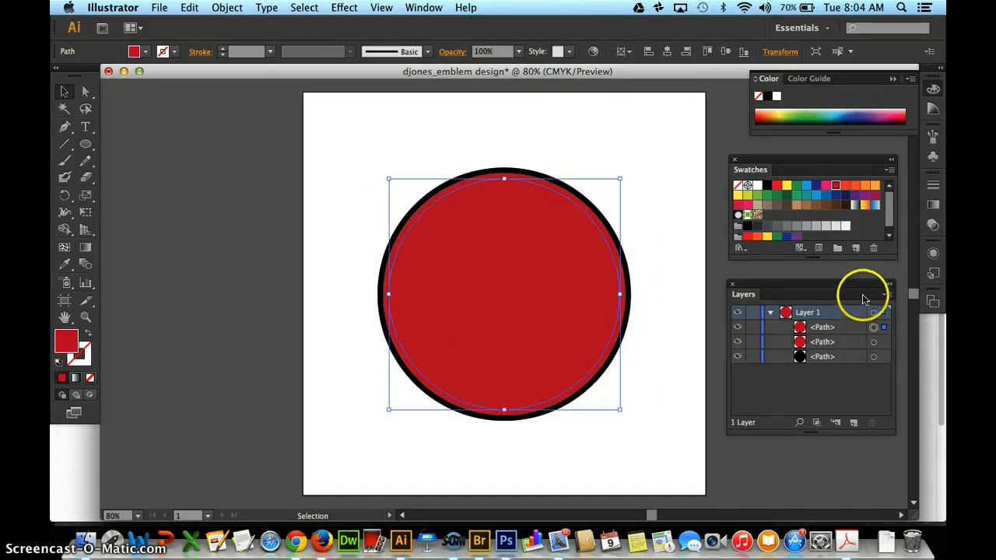
pyautogui.click(787, 187)
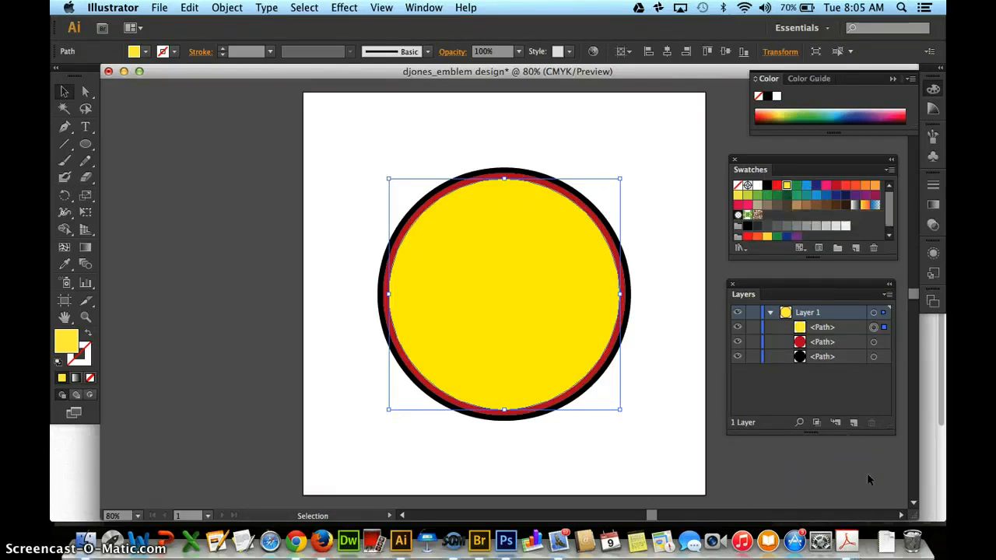
# - Duplicate the yellow circle in place in front, shrink the copy proportionally around its centre, and keep it selected
pyautogui.press('super+f')
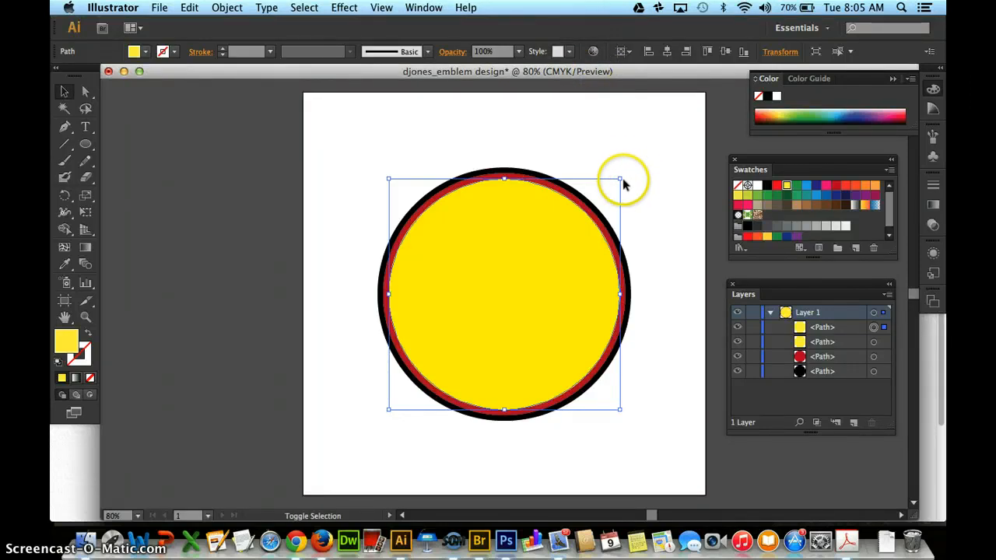
pyautogui.moveTo(620, 179); pyautogui.dragTo(585, 207)
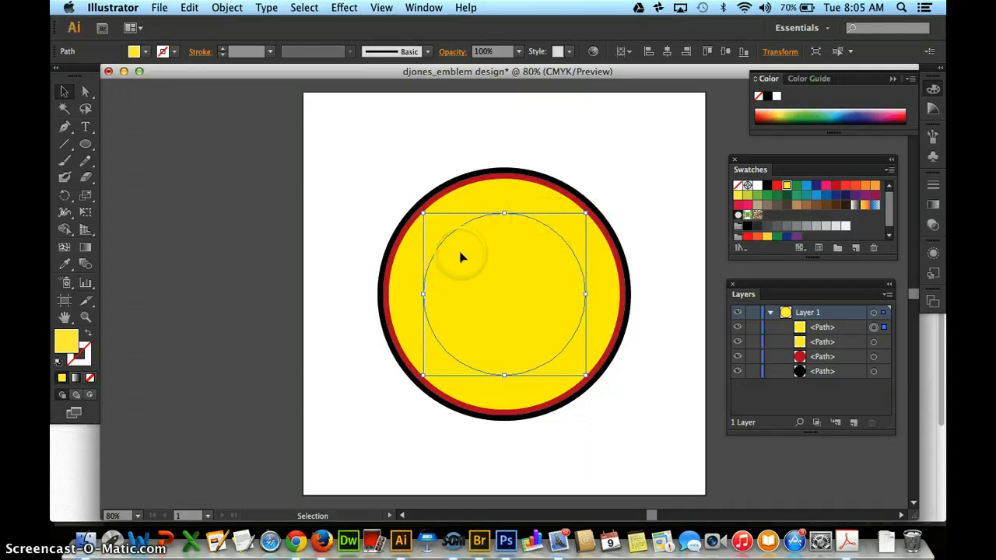
pyautogui.click(874, 329)
# - Convert the small inner circle into a type path and enter the text LCHS starting at its top point
pyautogui.click(85, 127)
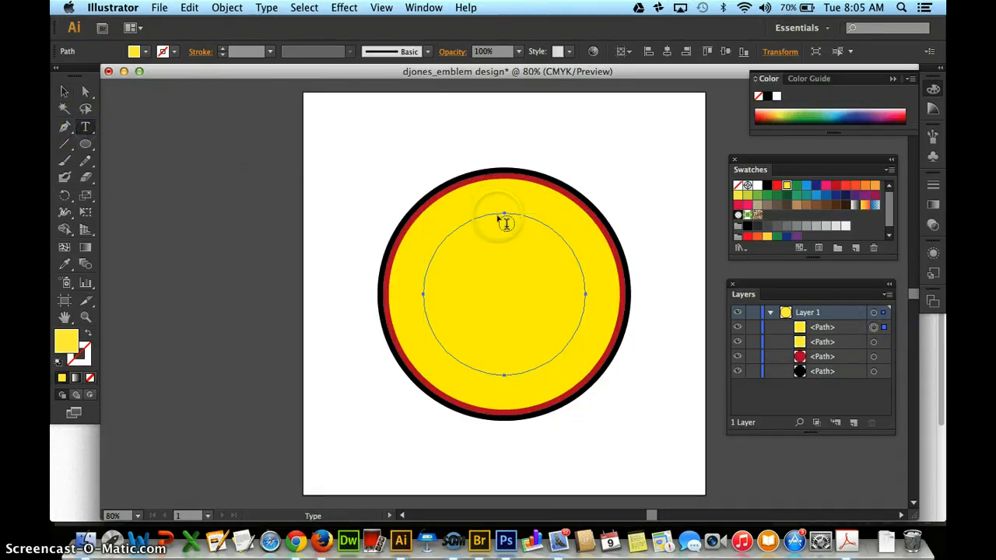
pyautogui.press('super+minus')
pyautogui.press('super+minus')
pyautogui.scroll(5, 502, 224)
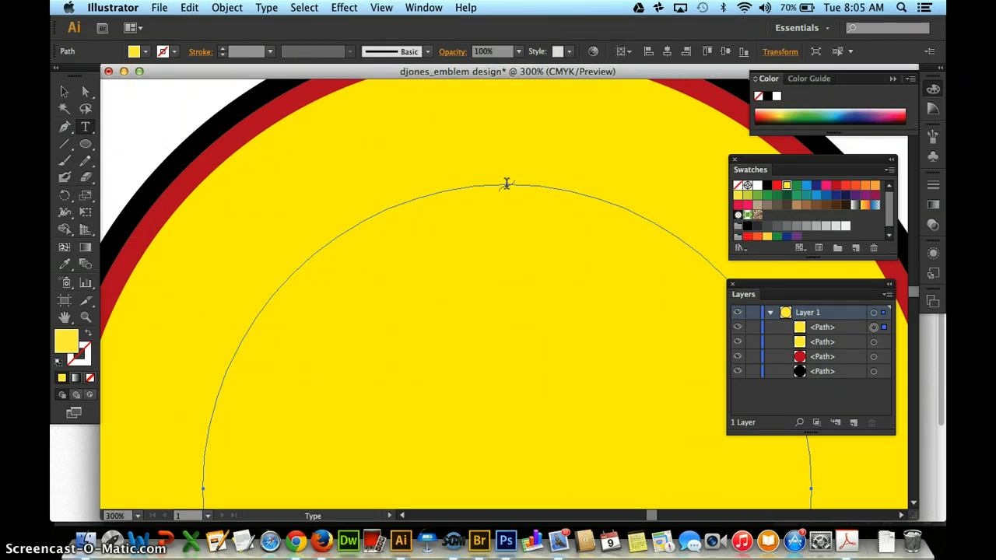
pyautogui.click(506, 184)
pyautogui.click(506, 185)
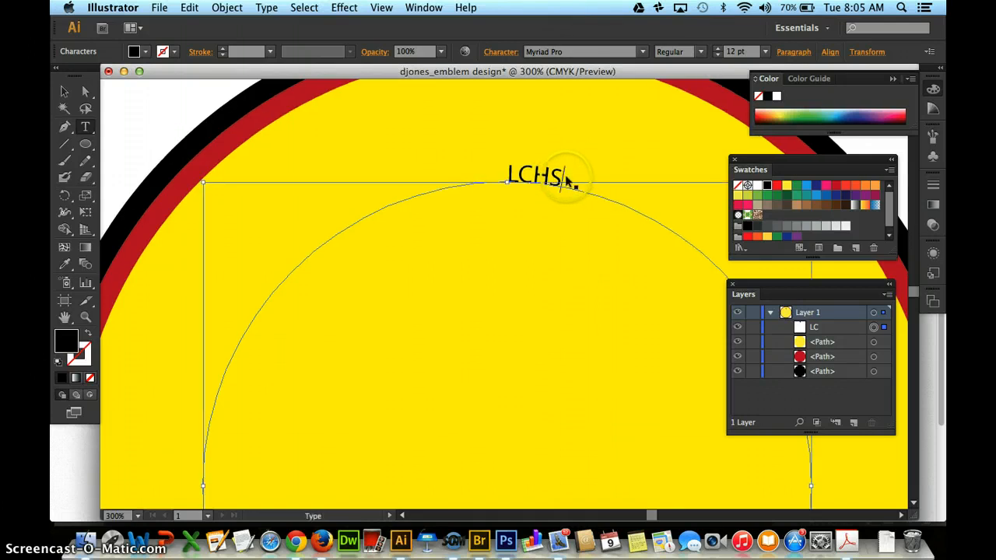
# - Set the paragraph alignment of the LCHS path text to Align center
pyautogui.press('super+=')
pyautogui.press('super+=')
pyautogui.press('super+-')
pyautogui.press('super+-')
pyautogui.press('super+-')
pyautogui.press('super+-')
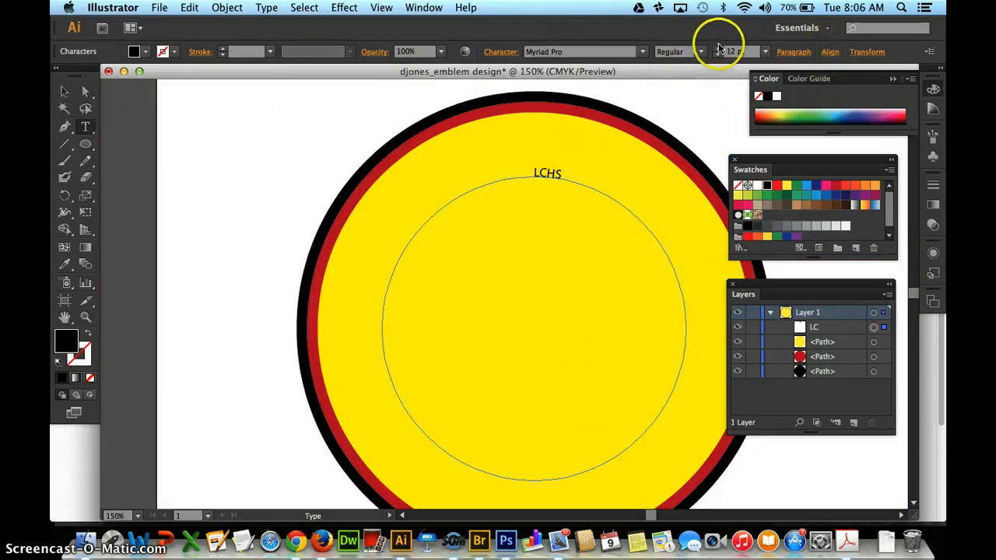
pyautogui.click(794, 52)
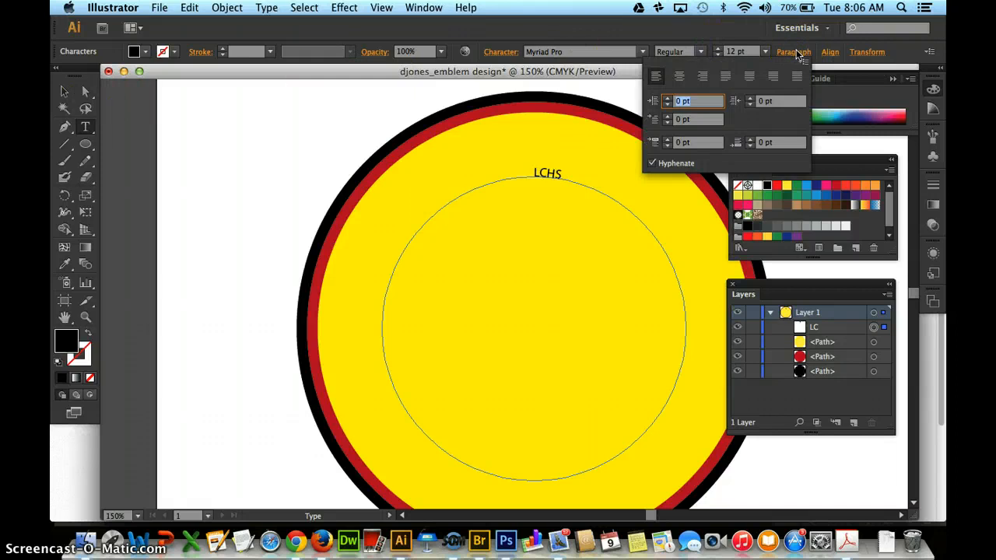
pyautogui.click(680, 76)
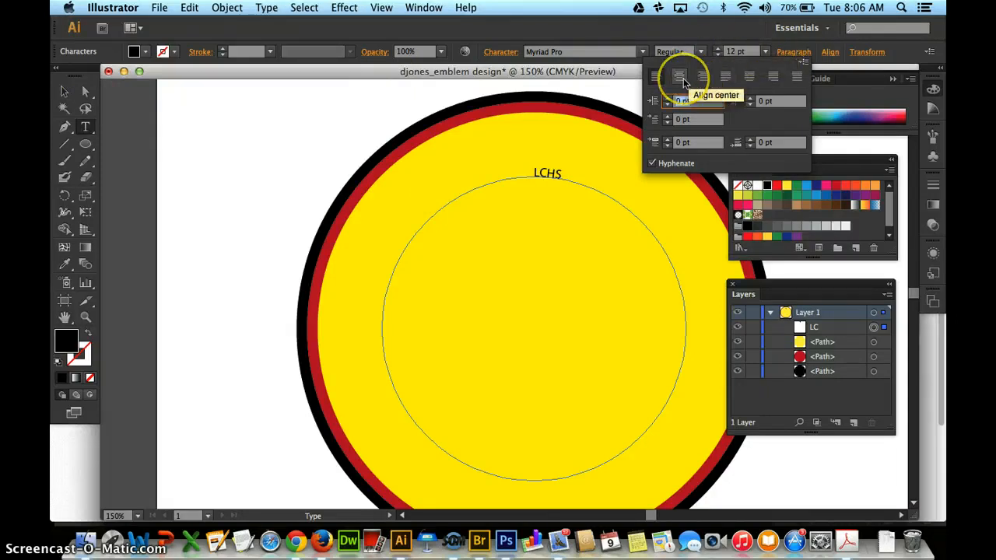
pyautogui.click(680, 76)
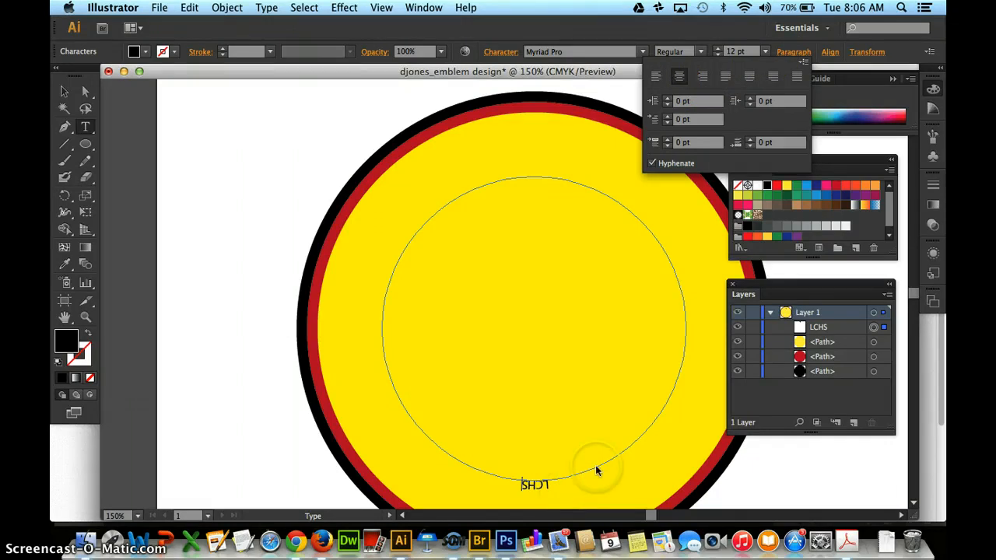
# - Slide the LCHS text around the circular path from the bottom so it sits upright and centred at the top
pyautogui.click(66, 91)
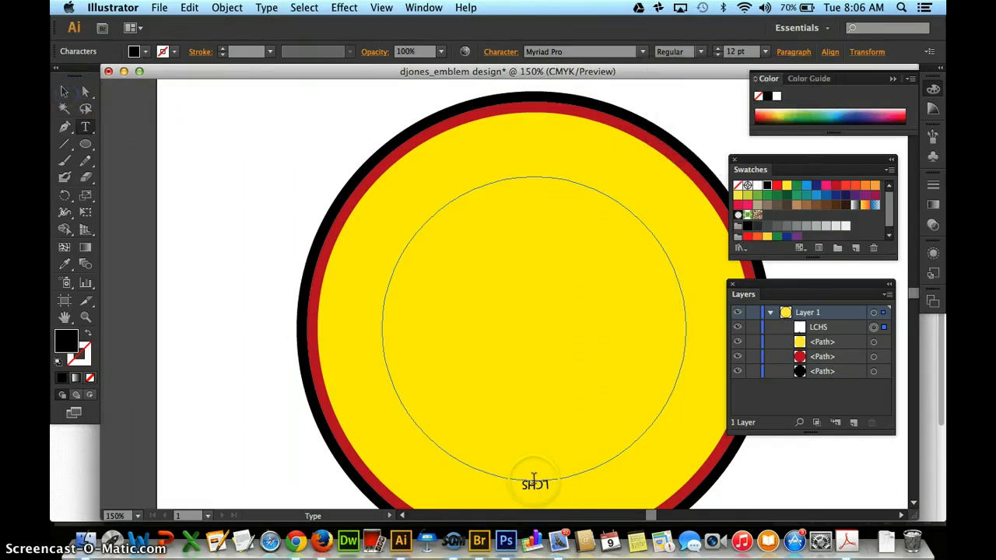
pyautogui.scroll(-8, 529, 467)
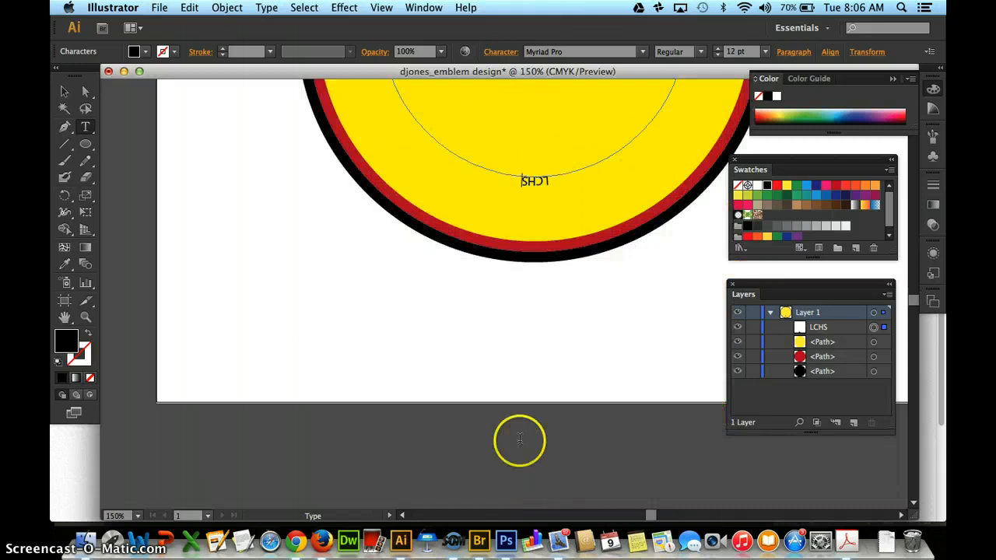
pyautogui.scroll(8, 519, 440)
pyautogui.press('Escape')
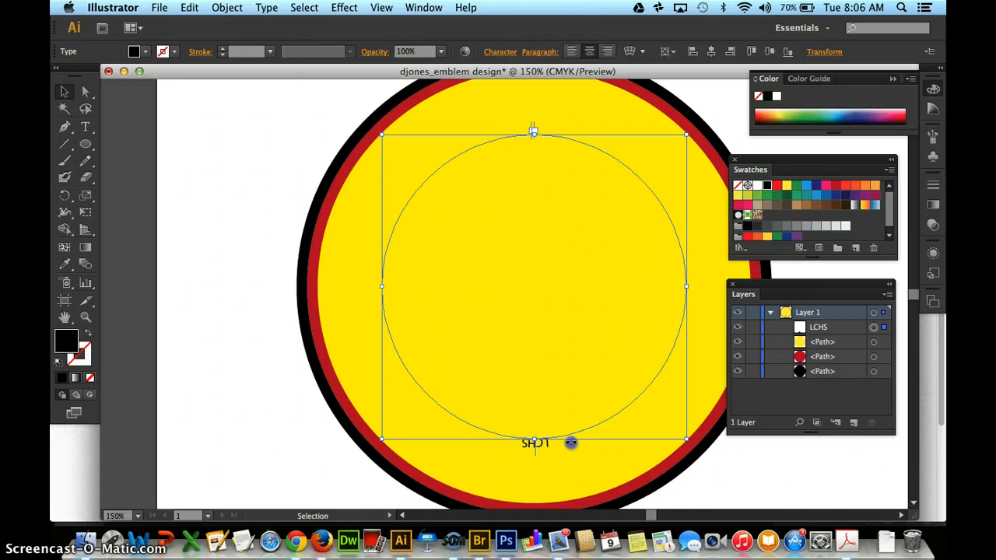
pyautogui.moveTo(570, 442); pyautogui.dragTo(527, 133)
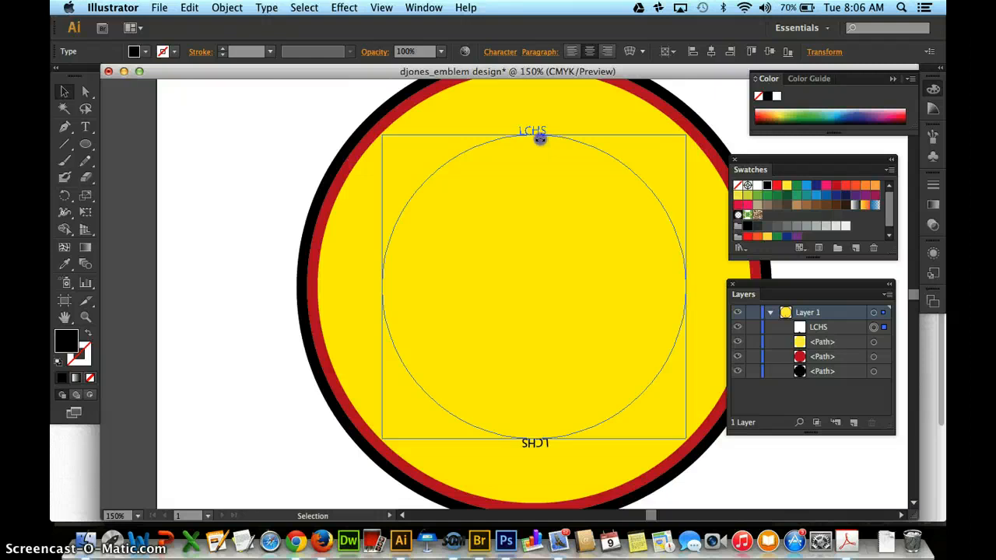
pyautogui.moveTo(540, 138); pyautogui.dragTo(539, 138)
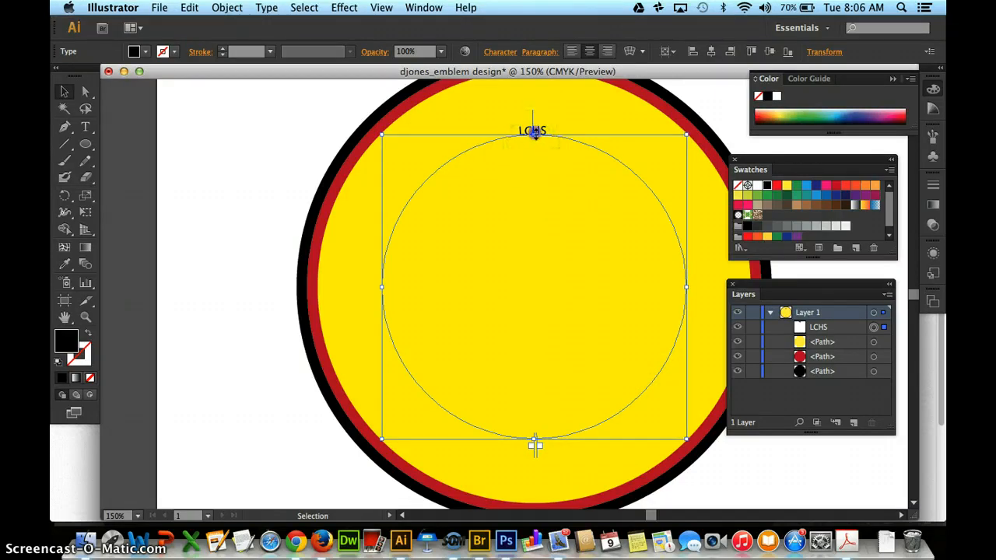
# - Select all the LCHS characters and set their font size to 60 pt
pyautogui.click(86, 126)
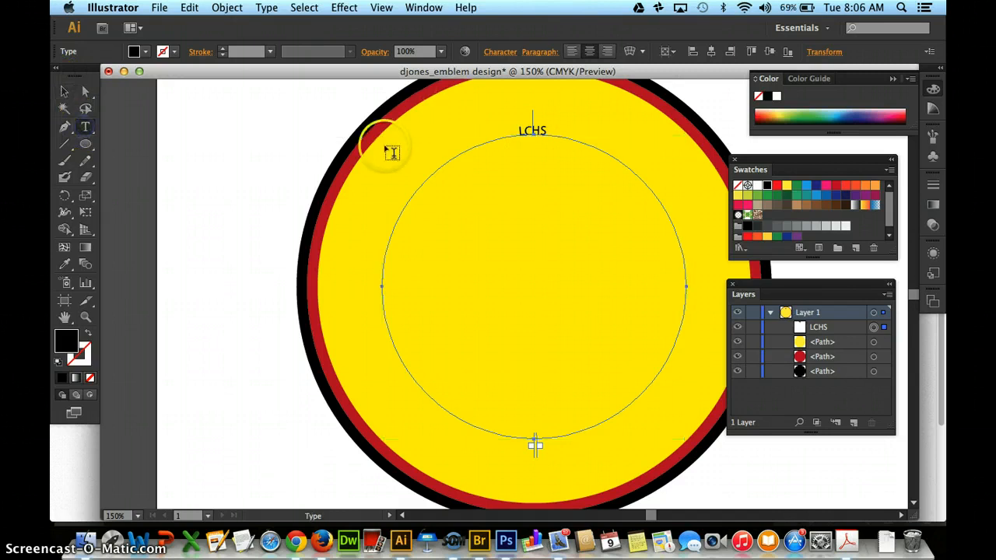
pyautogui.moveTo(547, 128); pyautogui.dragTo(509, 129)
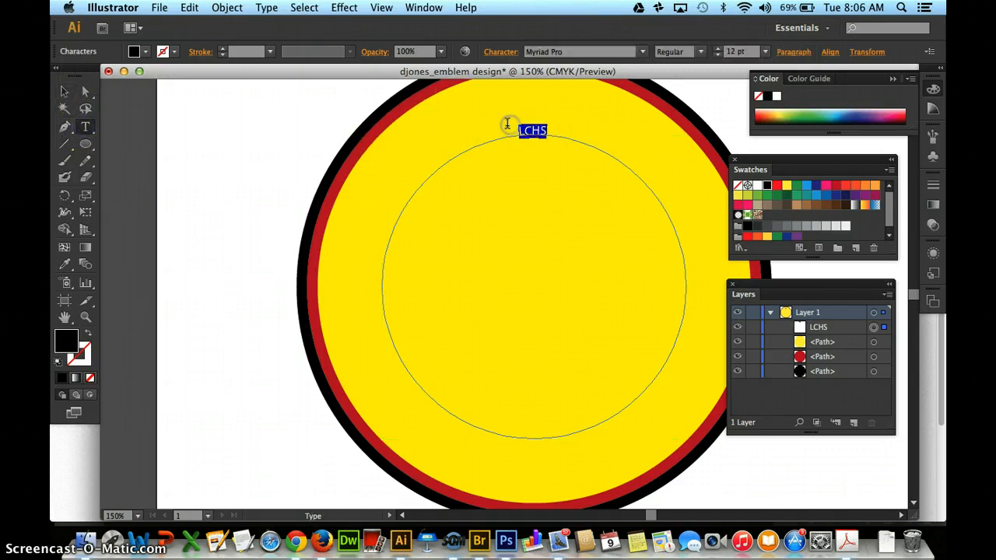
pyautogui.click(766, 53)
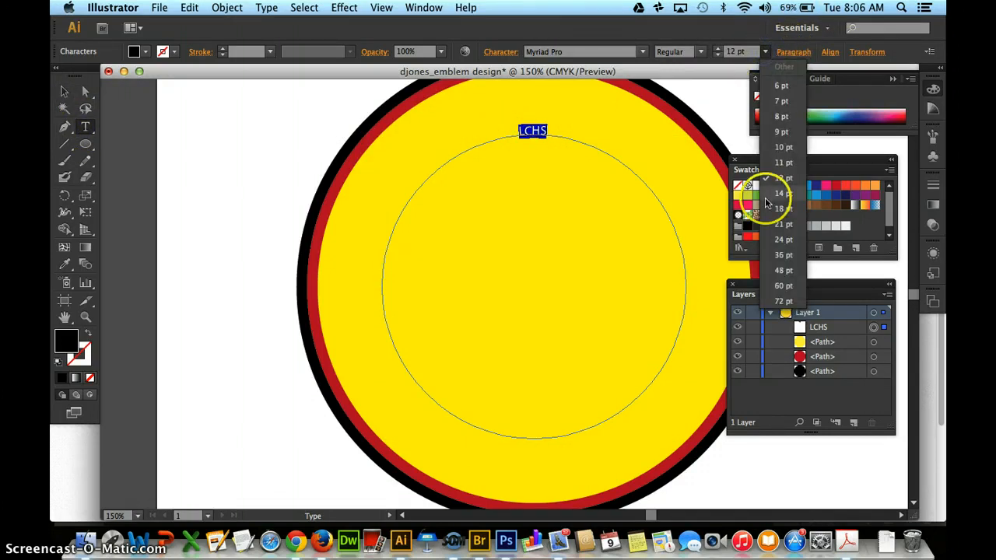
pyautogui.click(781, 280)
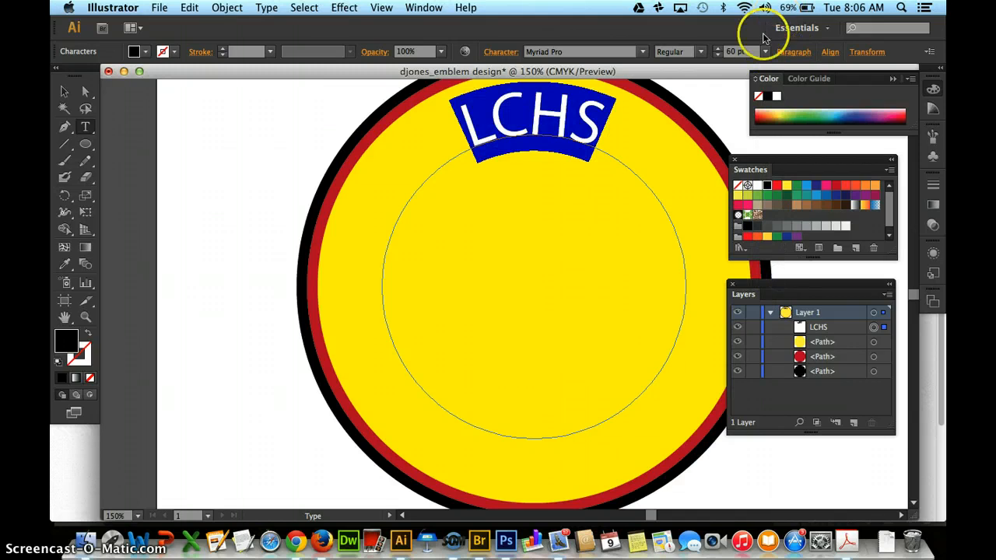
# - Set the horizontal scale of the selected LCHS characters to 150%
pyautogui.click(792, 53)
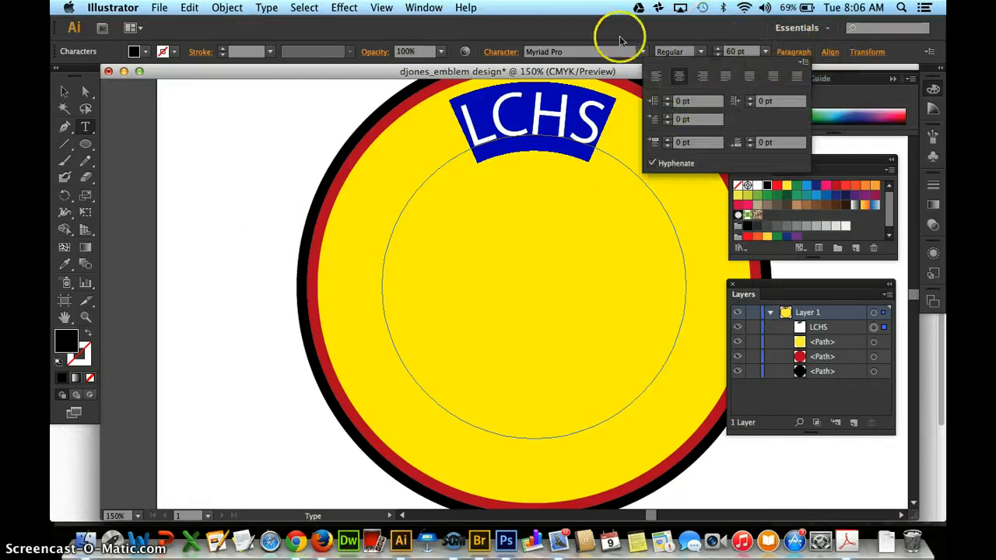
pyautogui.click(509, 54)
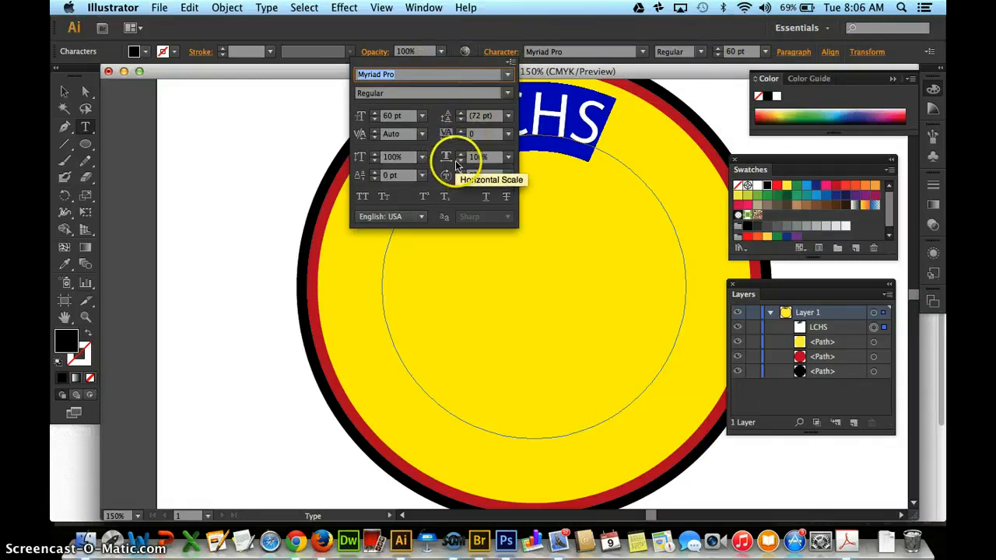
pyautogui.click(510, 159)
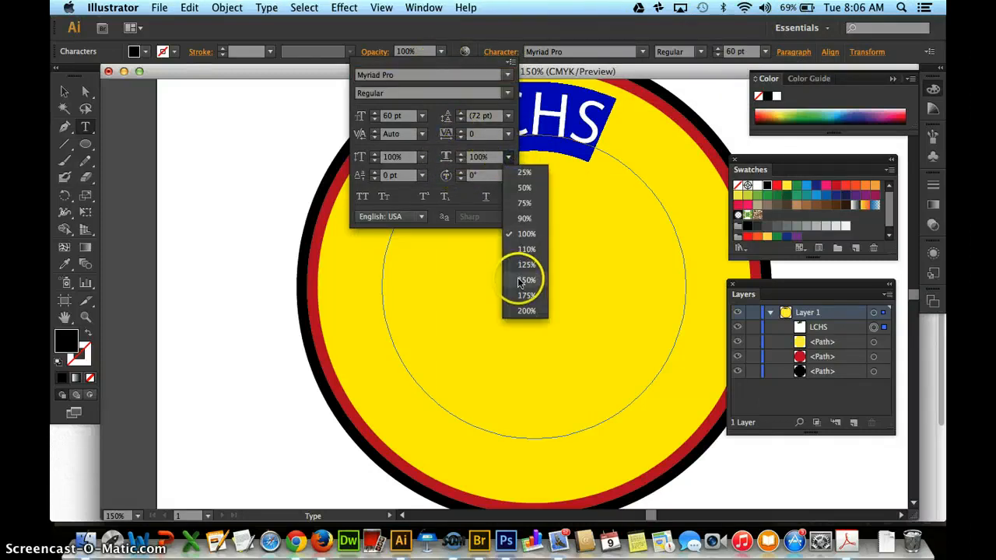
pyautogui.click(518, 278)
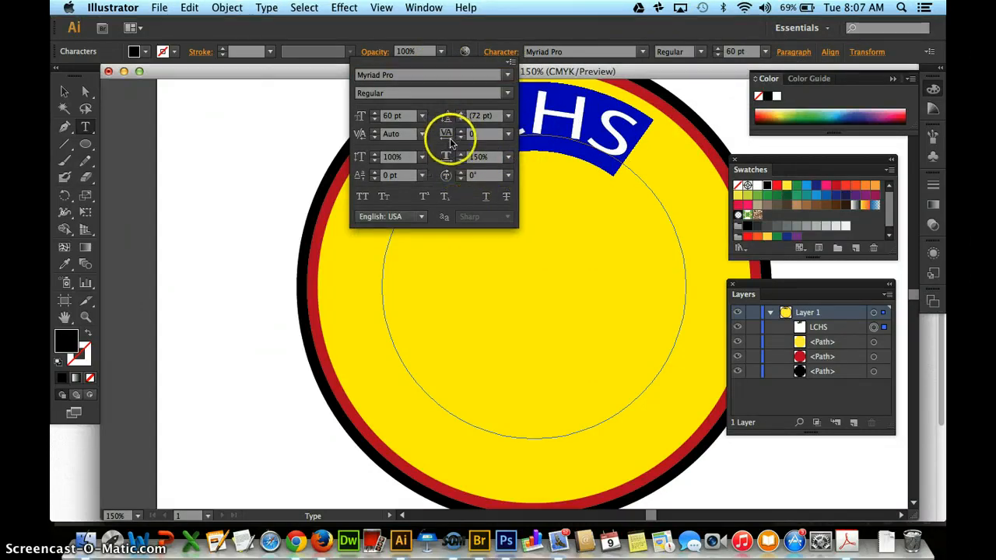
# - Set the tracking of the selected LCHS characters to 50
pyautogui.click(507, 134)
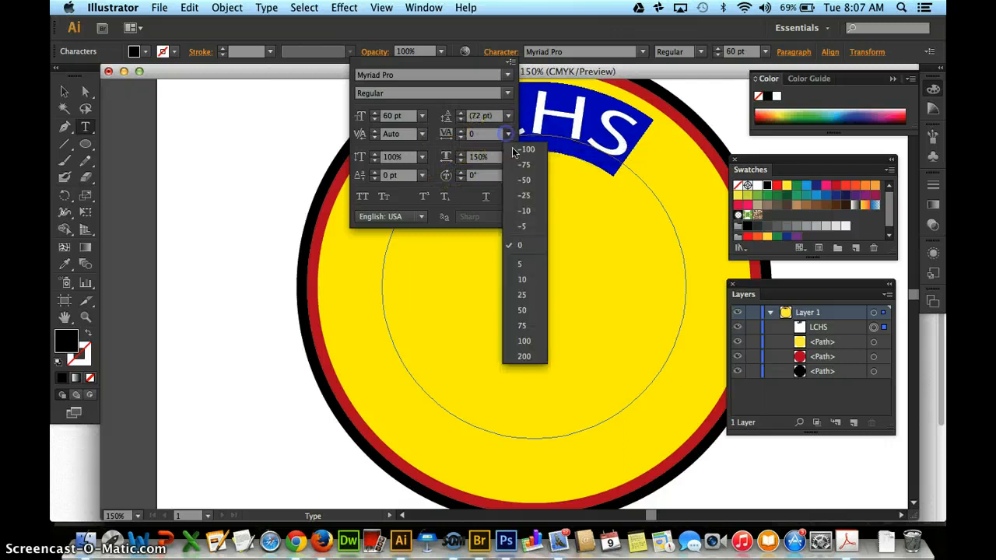
pyautogui.click(524, 293)
pyautogui.click(508, 134)
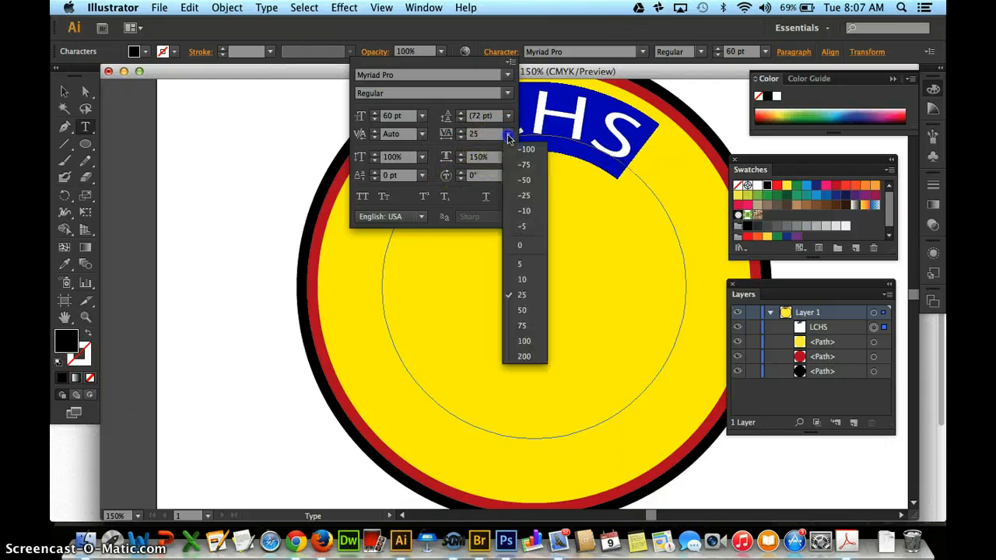
pyautogui.click(518, 312)
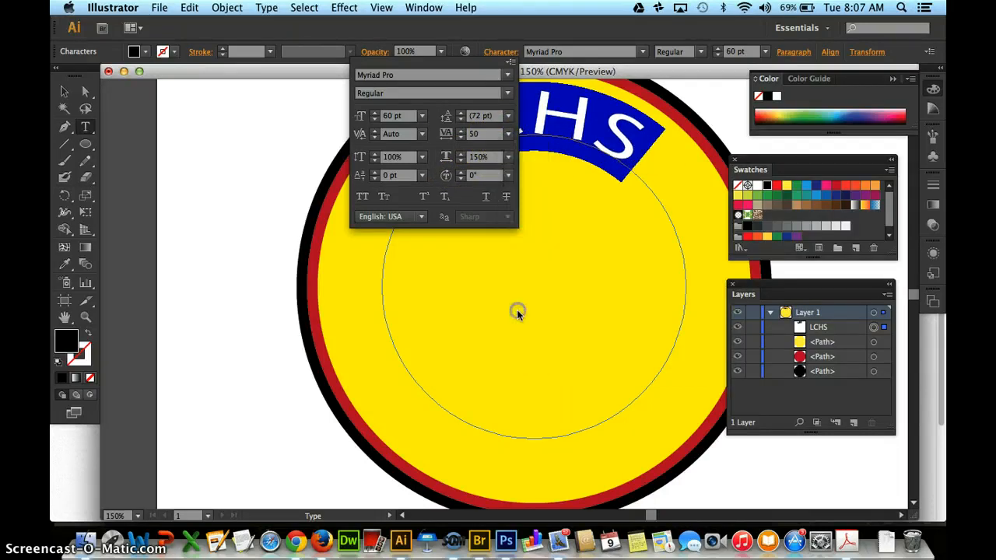
pyautogui.click(565, 27)
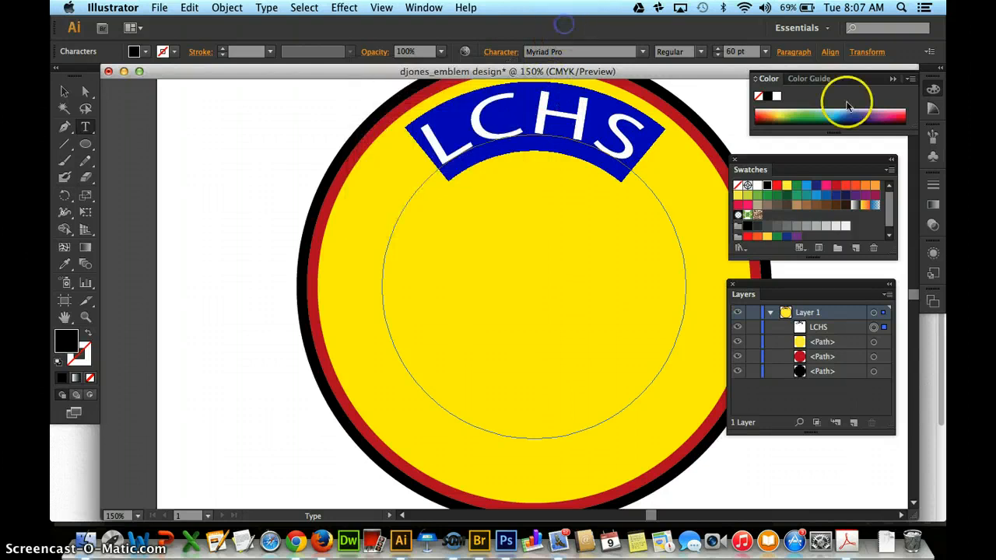
# - Target the LCHS text object and fill it with the dark red swatch C=15 M=100 Y=90 K=10
pyautogui.click(834, 344)
pyautogui.click(857, 329)
pyautogui.click(874, 328)
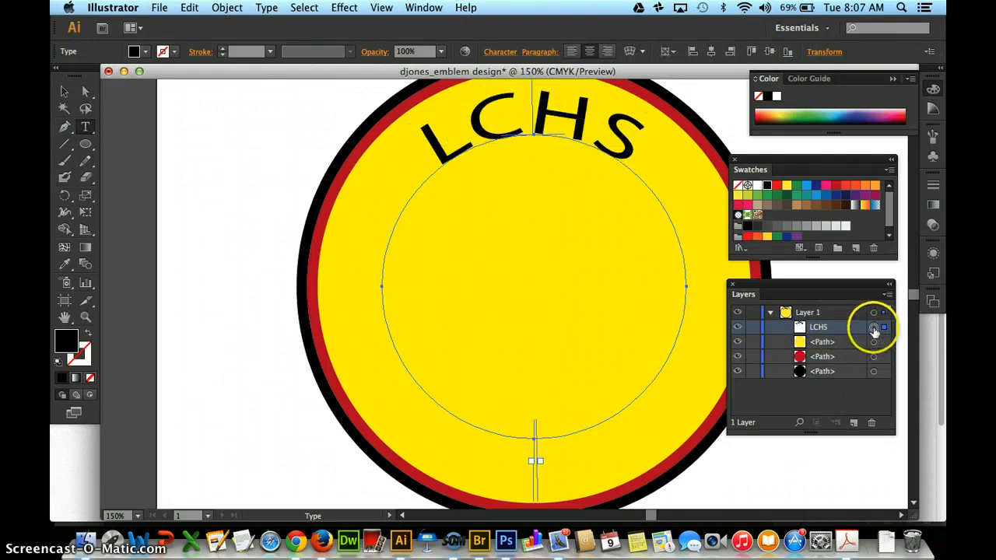
pyautogui.click(874, 327)
pyautogui.click(834, 185)
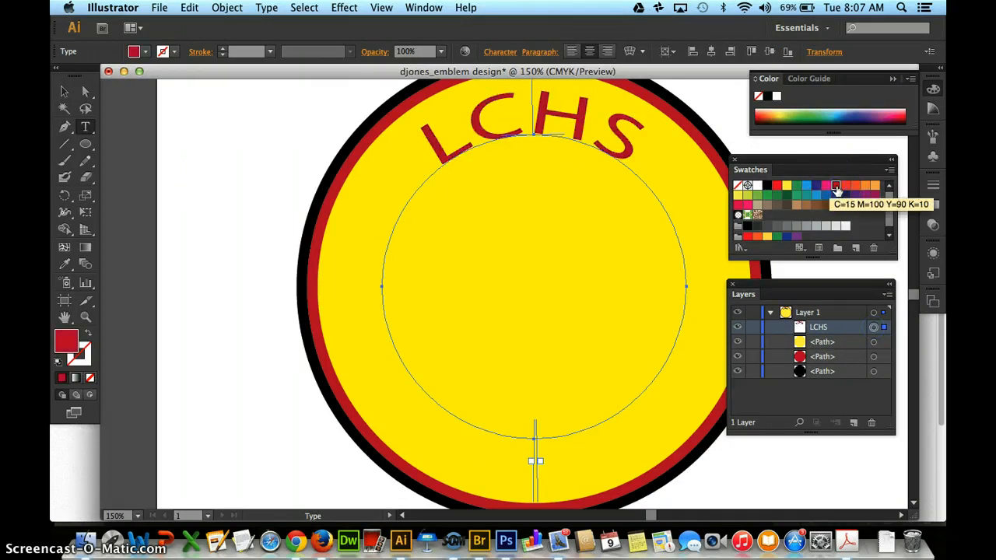
# - Give the LCHS text a black 3 pt stroke, keeping the dark red swatch as its fill
pyautogui.click(86, 358)
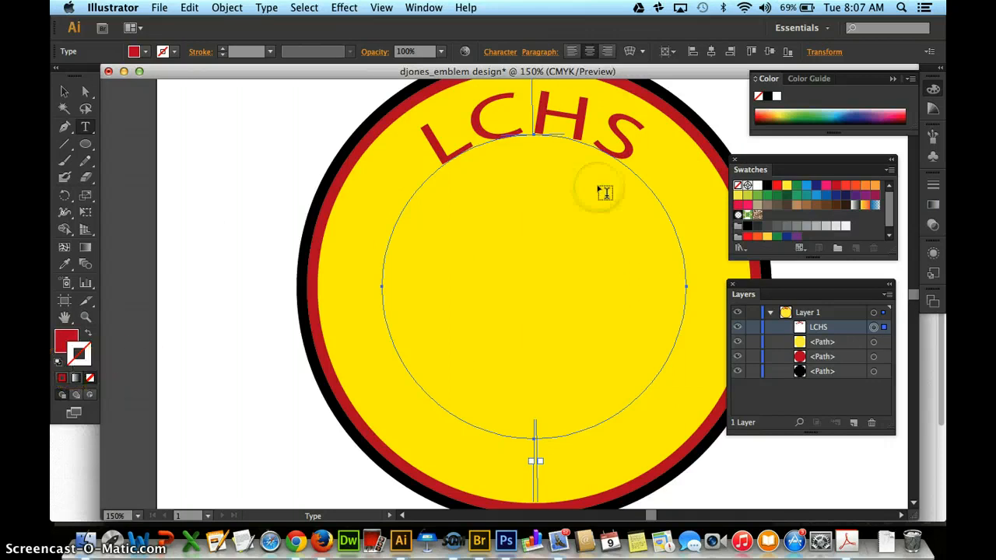
pyautogui.click(745, 202)
pyautogui.click(766, 185)
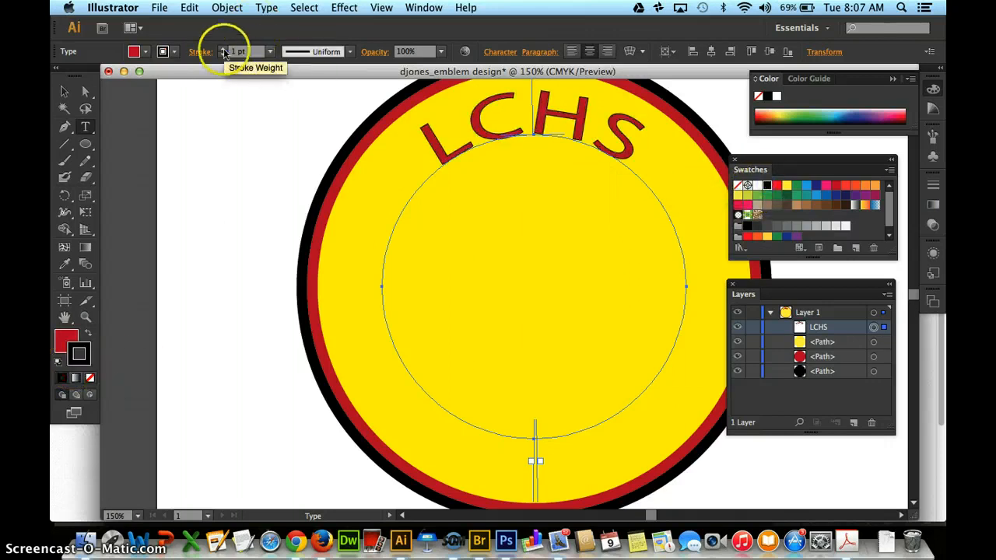
pyautogui.click(223, 49)
pyautogui.click(222, 49)
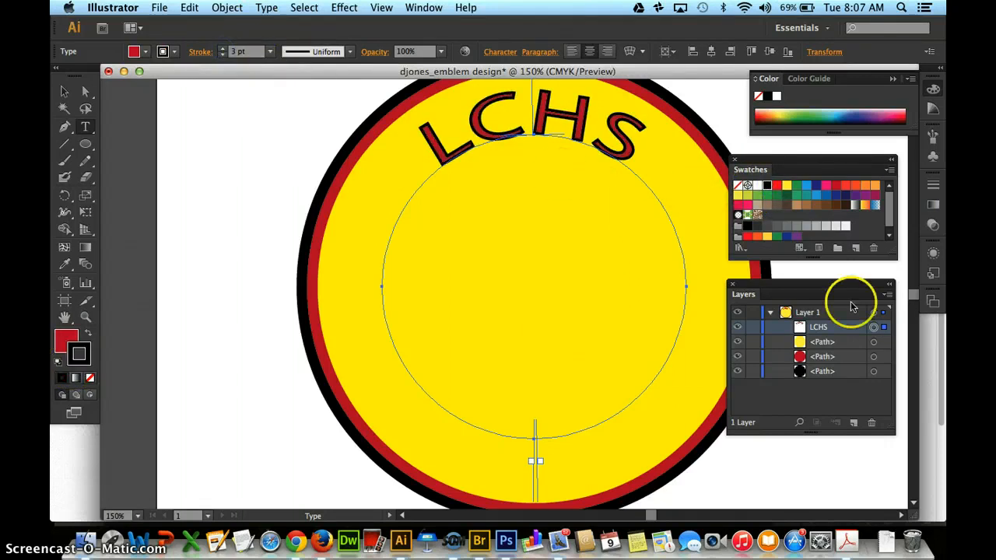
pyautogui.click(835, 185)
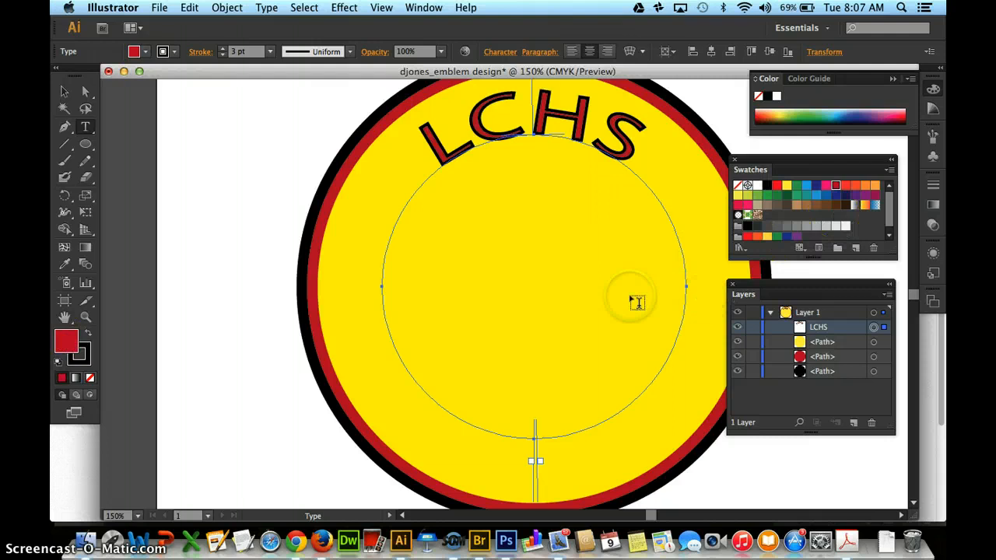
# - Copy the LCHS path text, paste it in front, and lock the original text and the three circles below it
pyautogui.click(872, 328)
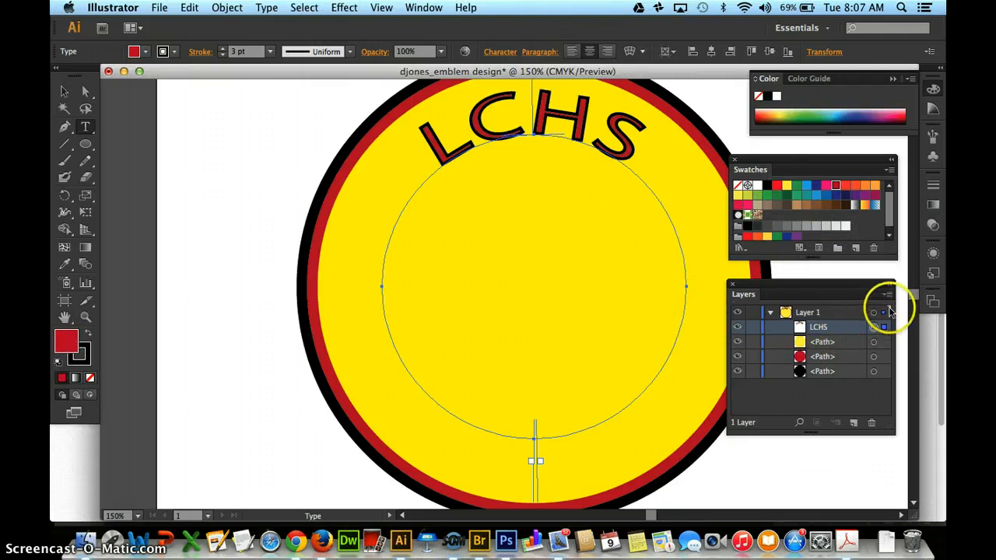
pyautogui.press('super+c')
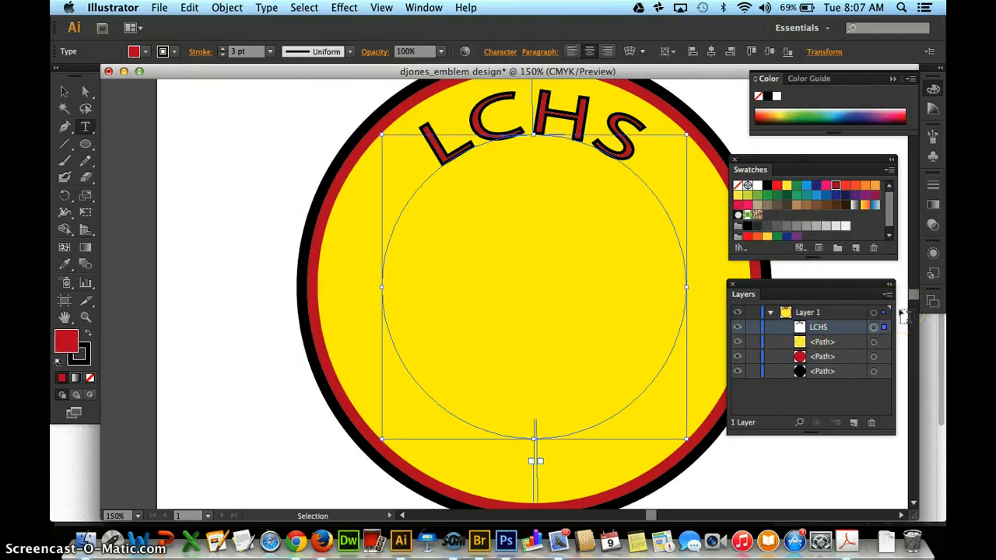
pyautogui.press('super+f')
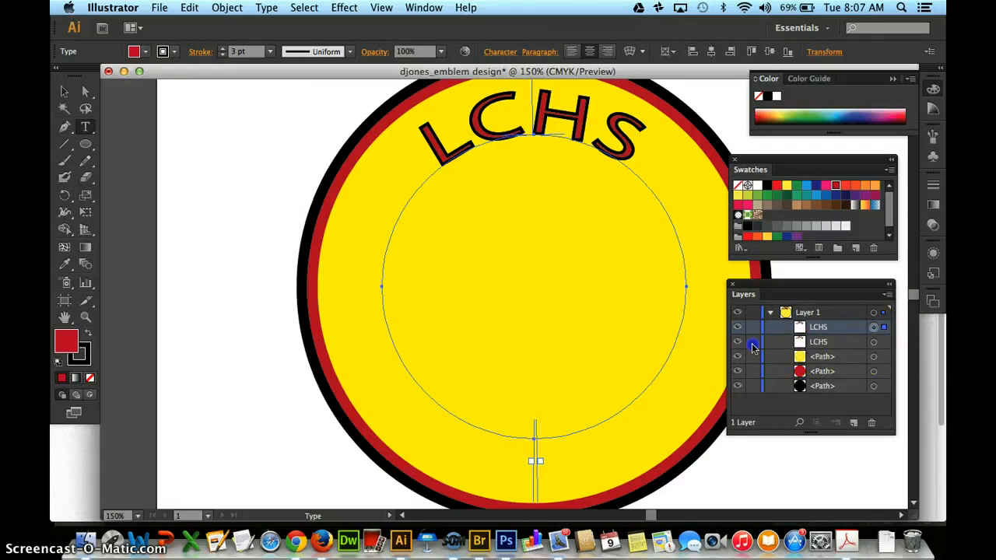
pyautogui.moveTo(753, 342); pyautogui.dragTo(755, 361)
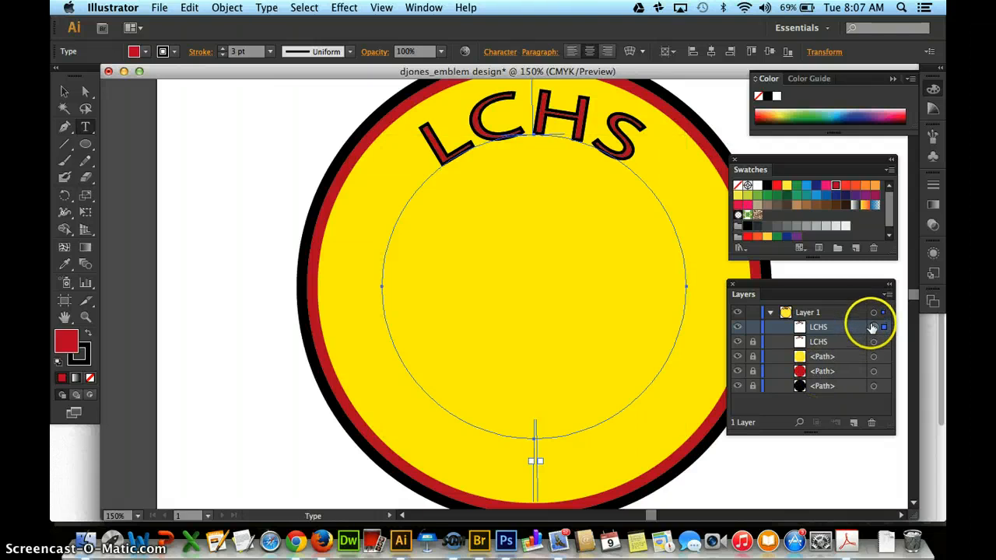
# - Slide the unlocked LCHS copy around its circular path from the top to the bottom centre of the emblem
pyautogui.click(65, 91)
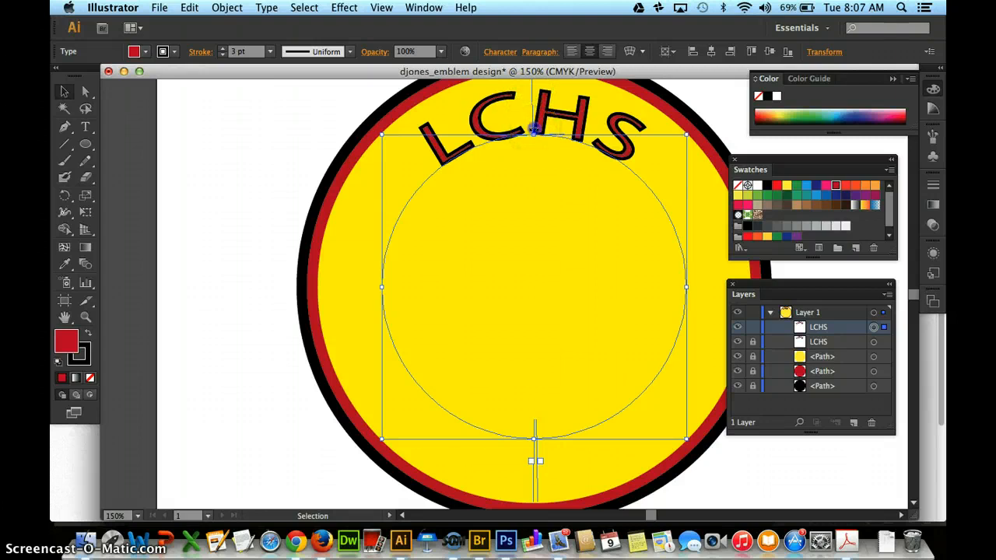
pyautogui.moveTo(534, 129); pyautogui.dragTo(545, 410)
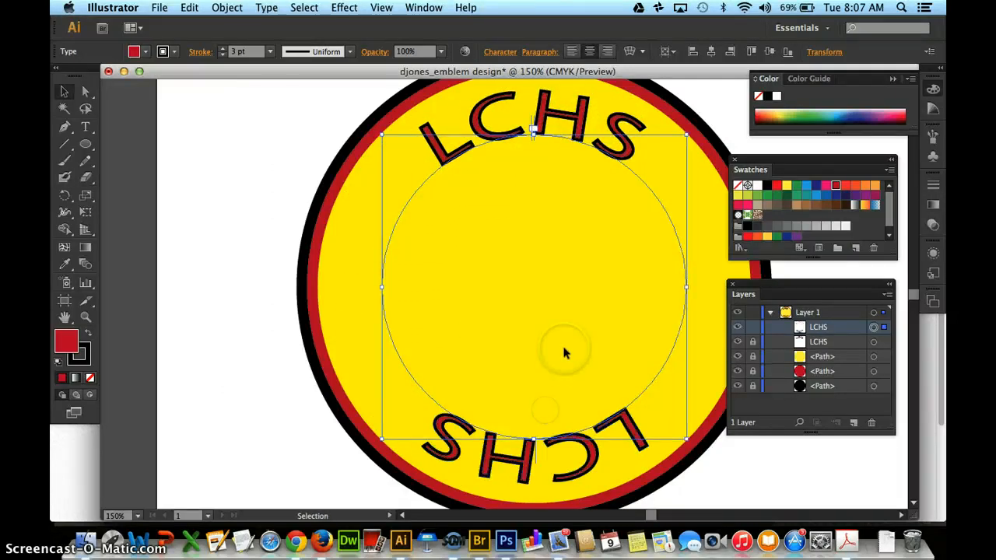
pyautogui.press('super+equal')
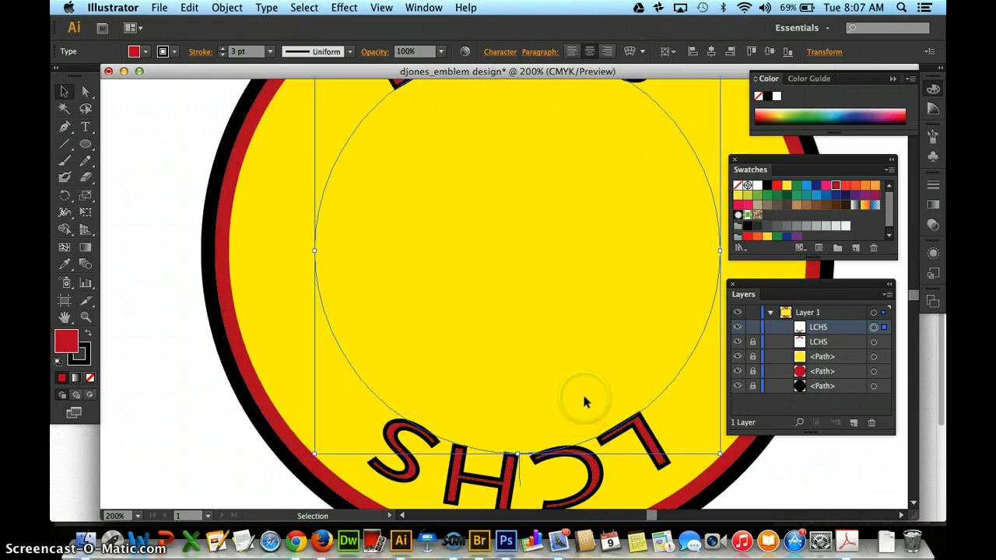
pyautogui.press('super+minus')
pyautogui.press('super+minus')
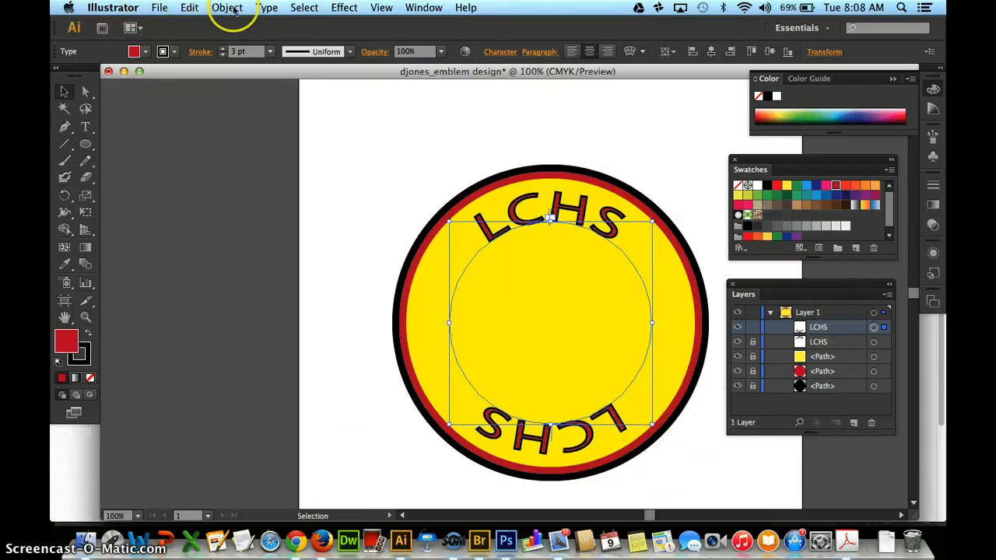
# - Set the lower LCHS text's path options to align by Ascender and flip, with the preview on
pyautogui.click(270, 10)
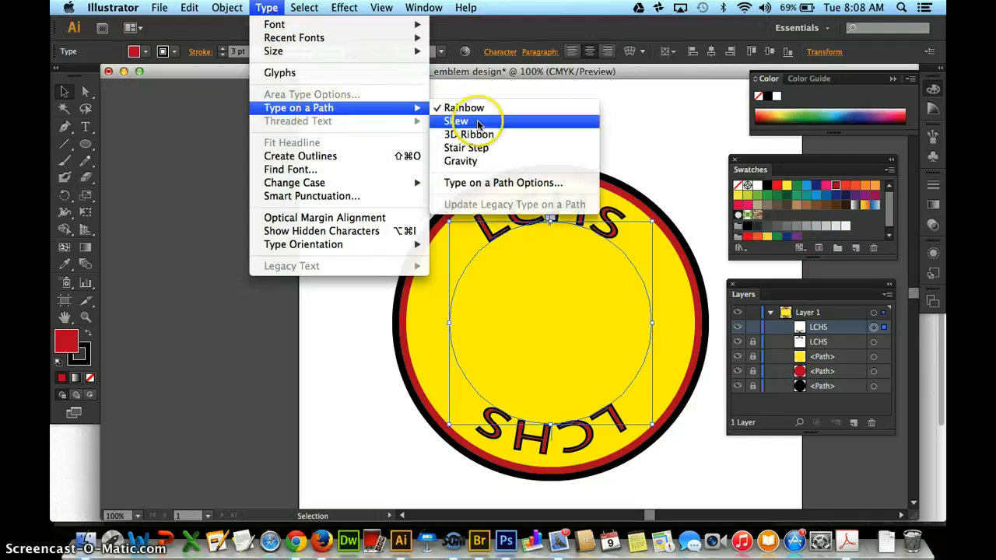
pyautogui.moveTo(321, 108)
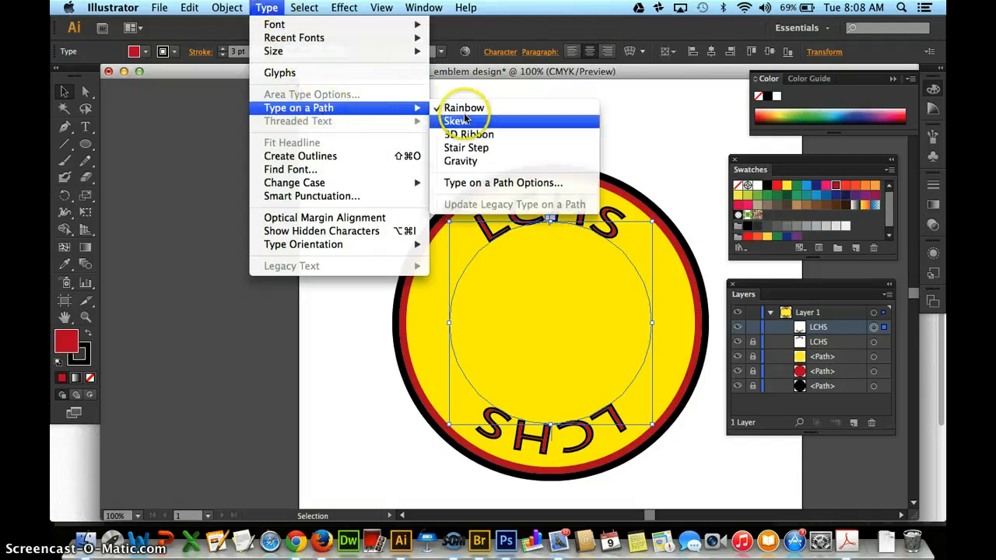
pyautogui.click(475, 183)
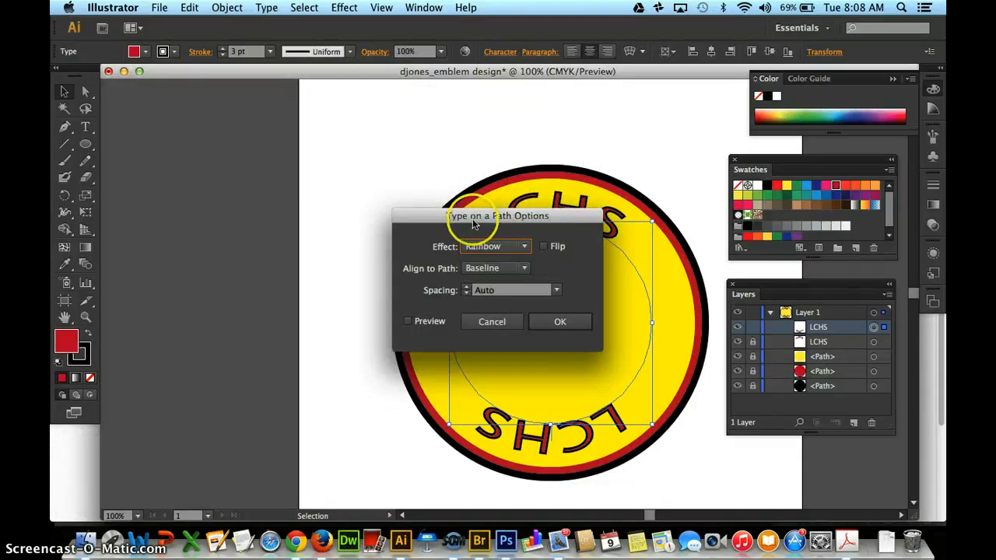
pyautogui.moveTo(472, 219); pyautogui.dragTo(281, 107)
pyautogui.click(333, 158)
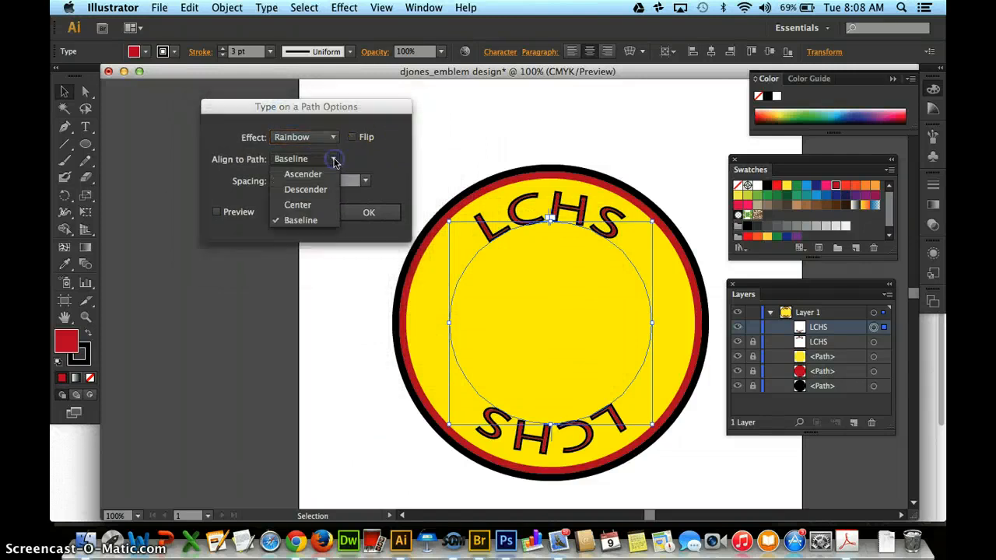
pyautogui.click(303, 174)
pyautogui.click(218, 212)
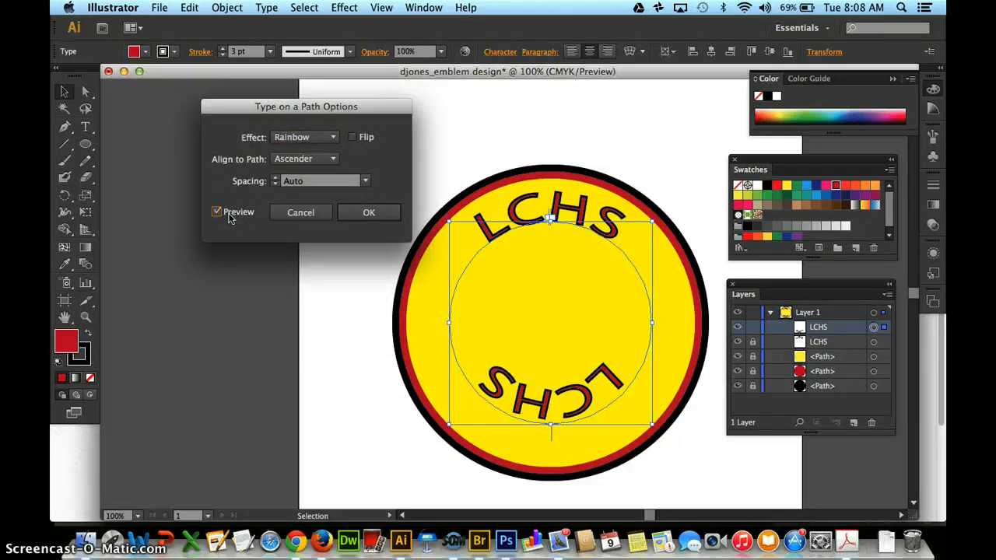
pyautogui.click(352, 137)
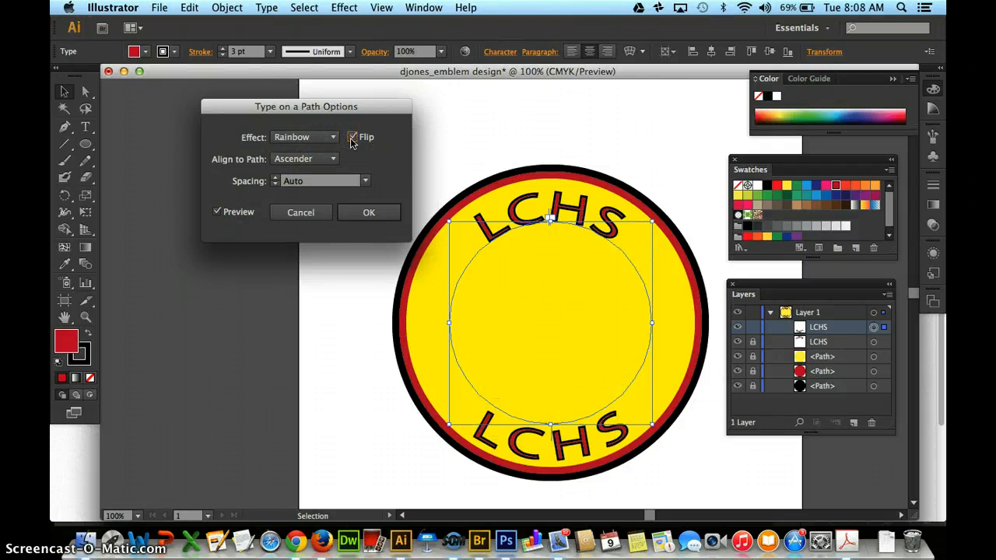
pyautogui.click(356, 214)
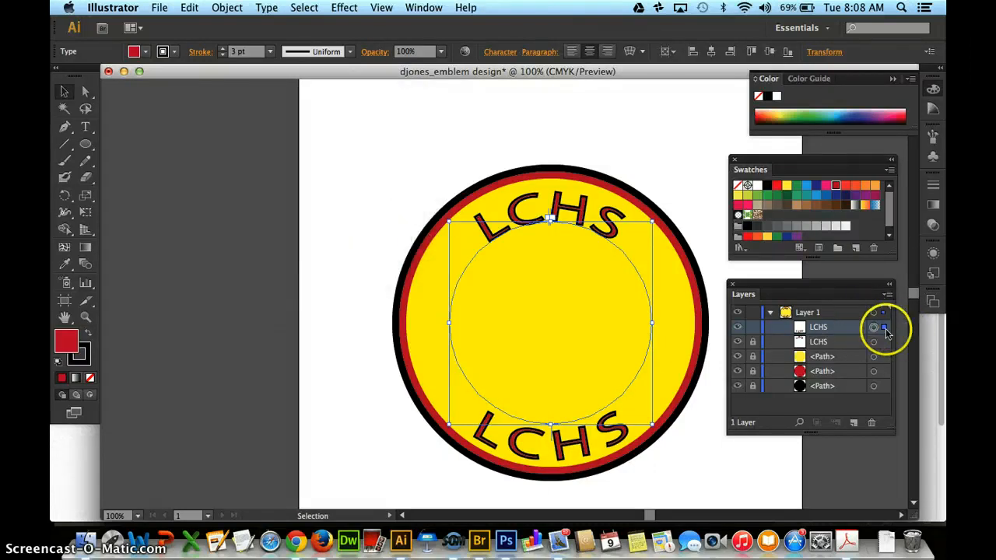
# - Replace the lower LCHS text with SPARTANS
pyautogui.click(83, 127)
pyautogui.moveTo(632, 442); pyautogui.dragTo(469, 437)
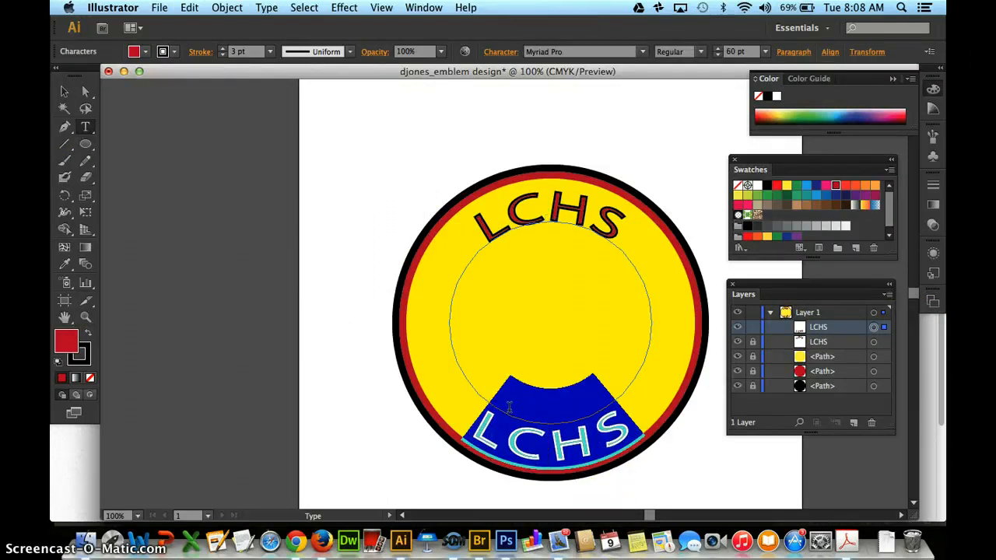
pyautogui.write('SPARTANS')
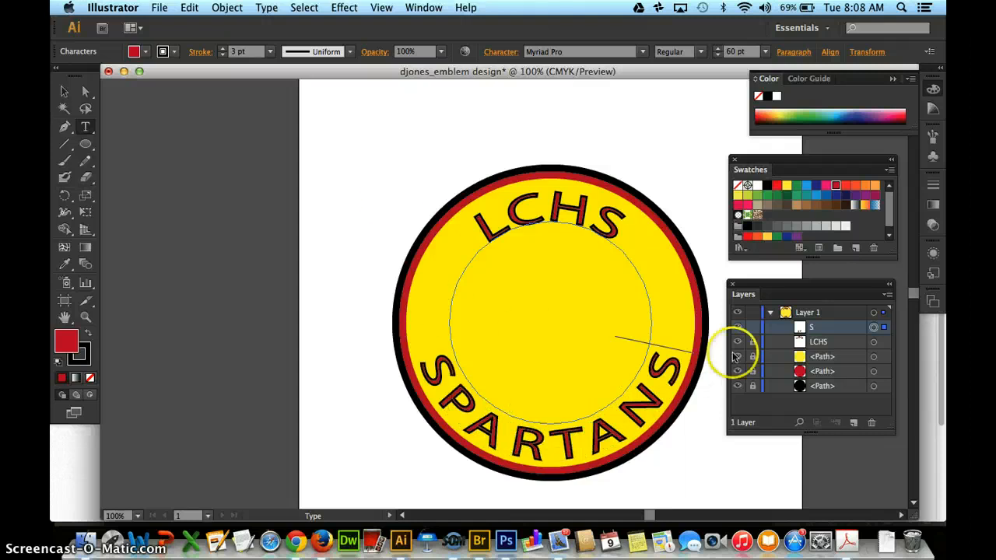
# - Swap the fill and stroke of all the SPARTANS characters to give a black fill with a red outline, then deselect
pyautogui.moveTo(655, 362); pyautogui.dragTo(448, 357)
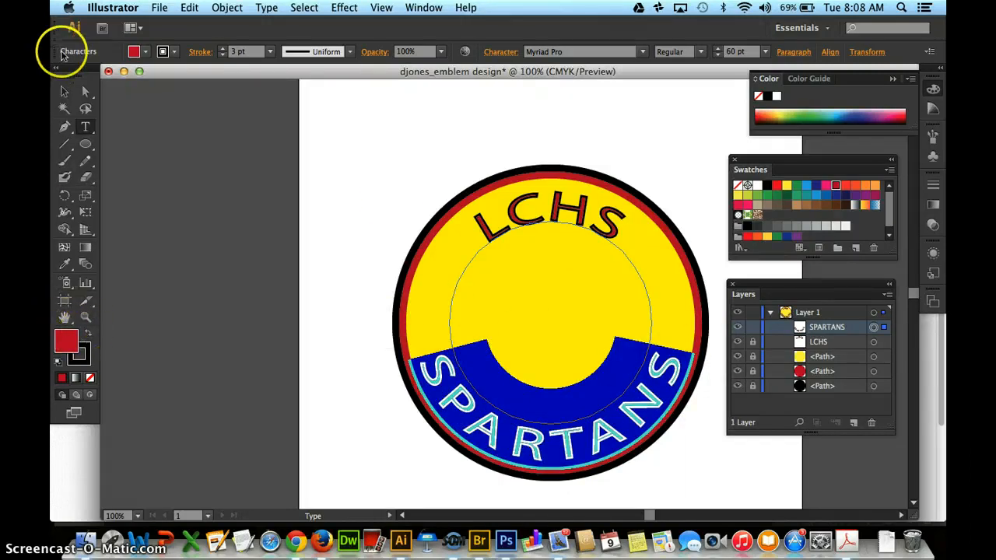
pyautogui.click(89, 337)
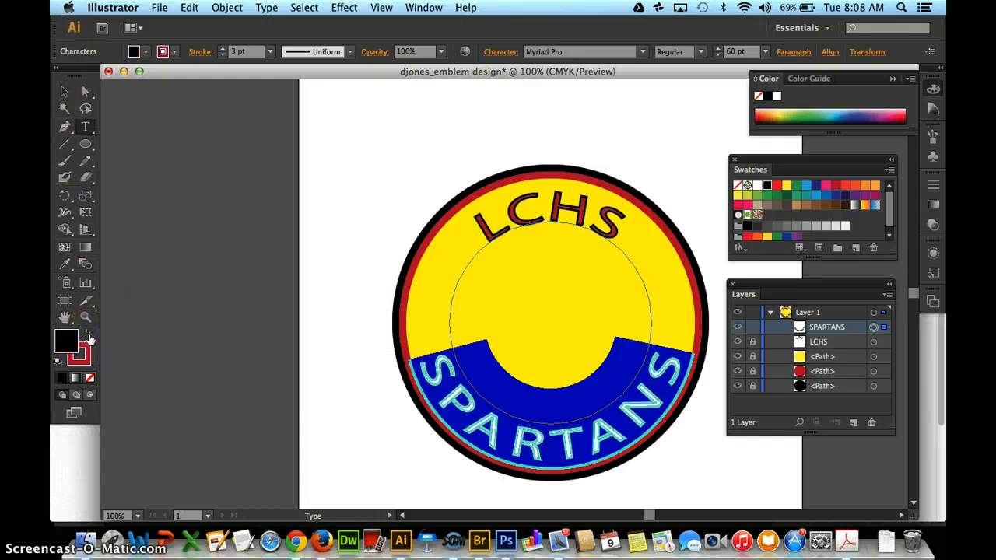
pyautogui.click(873, 344)
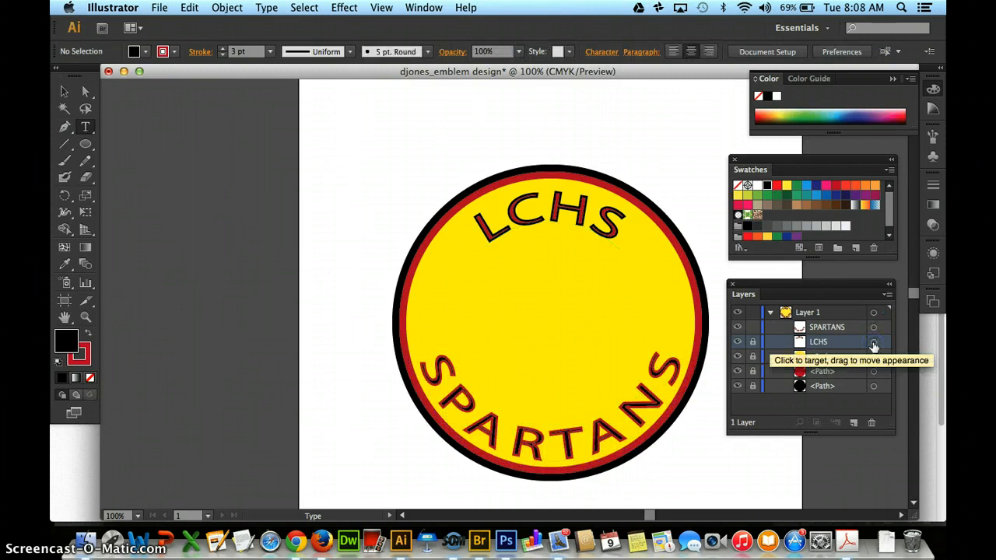
# - Lock both the SPARTANS and LCHS text objects in Layer 1 and activate the Ellipse tool
pyautogui.click(752, 330)
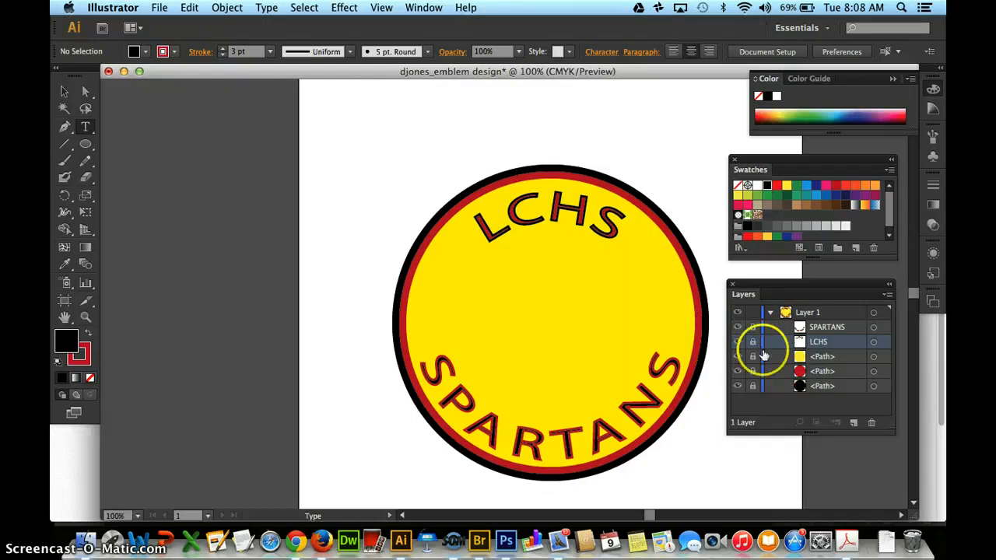
pyautogui.click(85, 146)
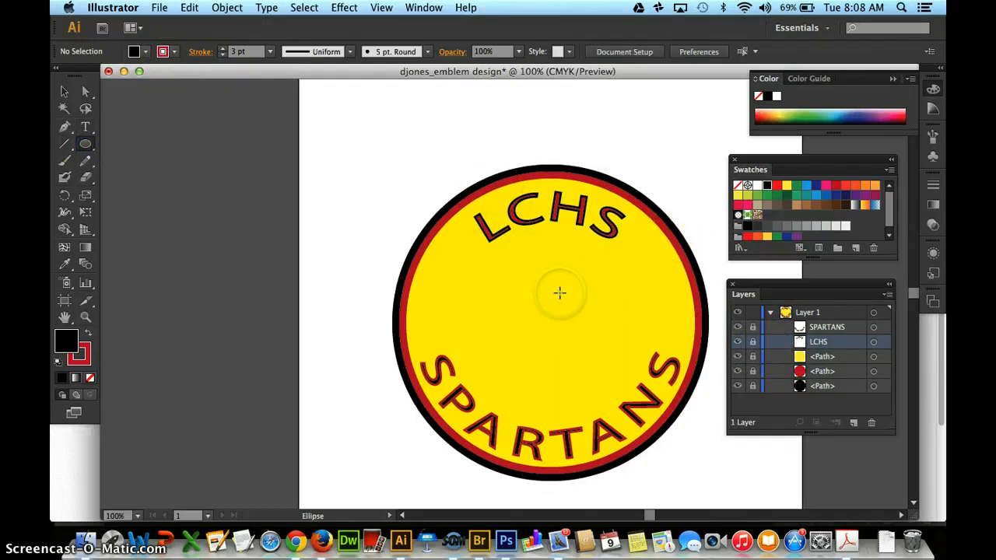
pyautogui.click(874, 327)
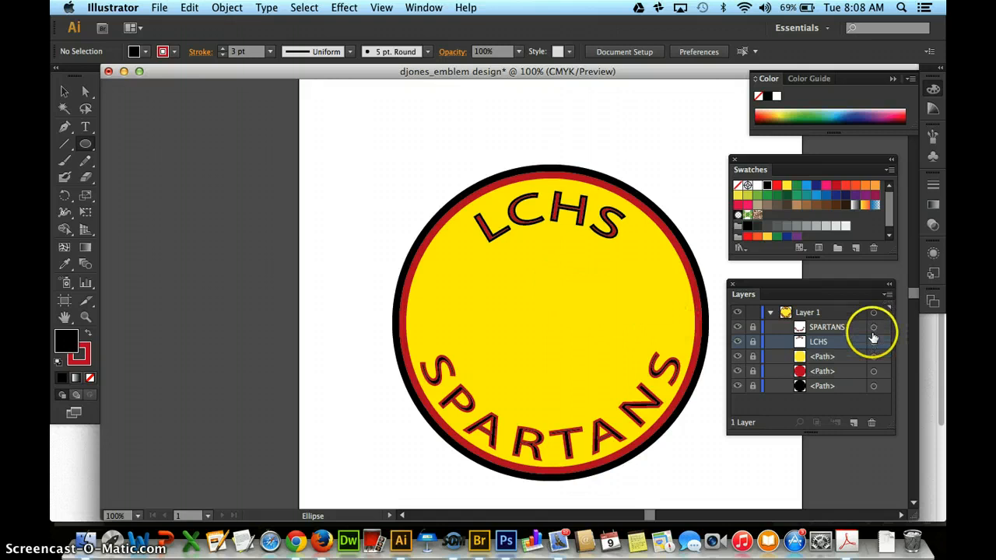
pyautogui.click(755, 339)
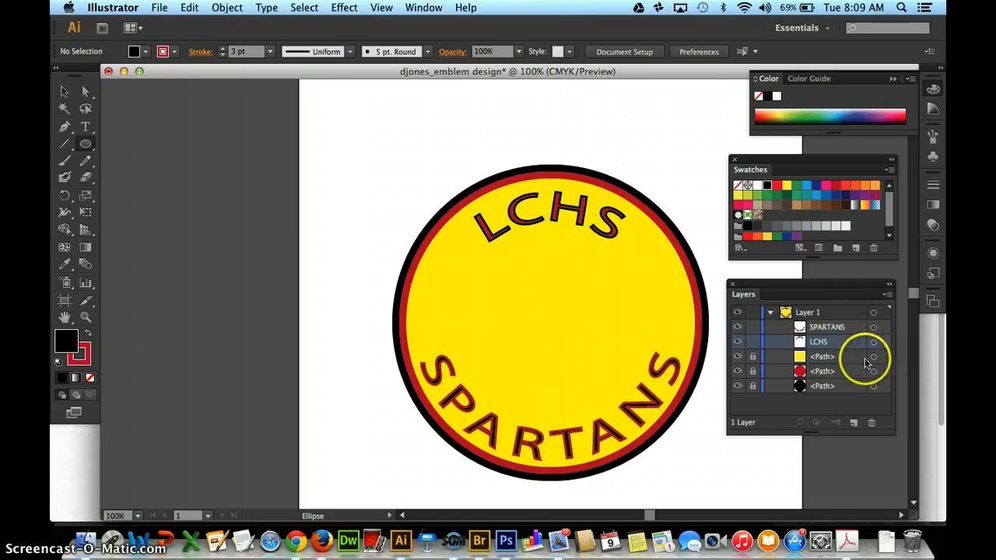
pyautogui.click(752, 327)
pyautogui.click(752, 341)
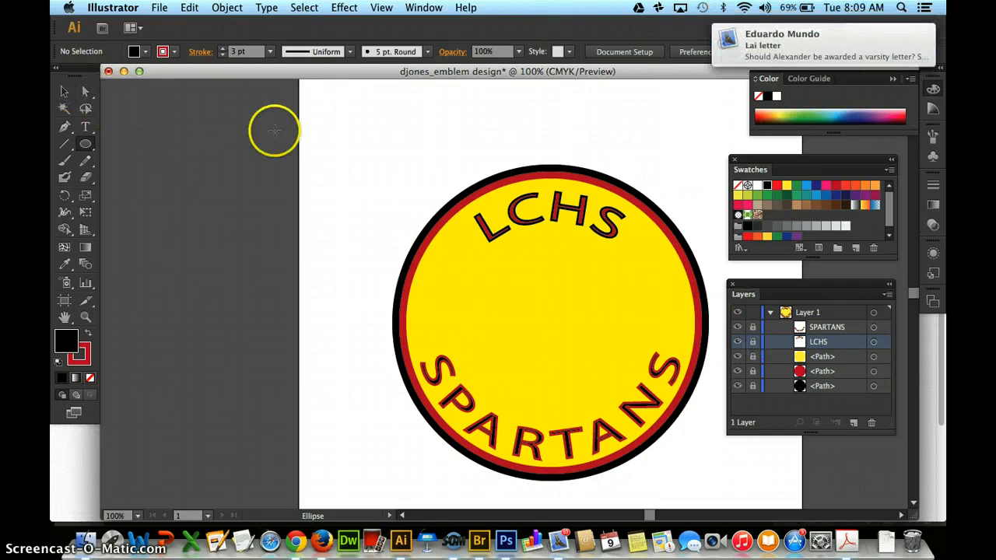
# - Clear the mail notification and create a 3 in by 3 in circle starting at the emblem's centre
pyautogui.moveTo(840, 28)
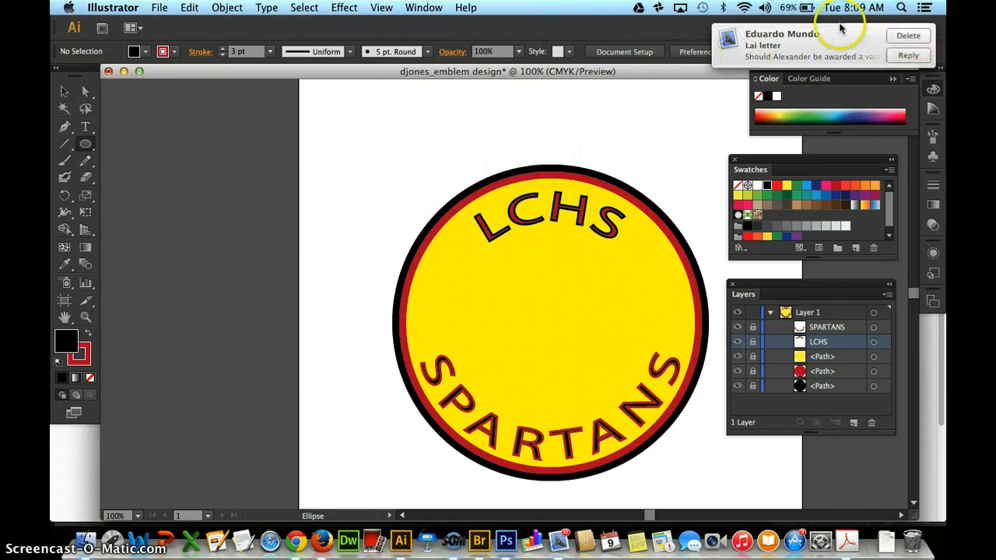
pyautogui.click(911, 37)
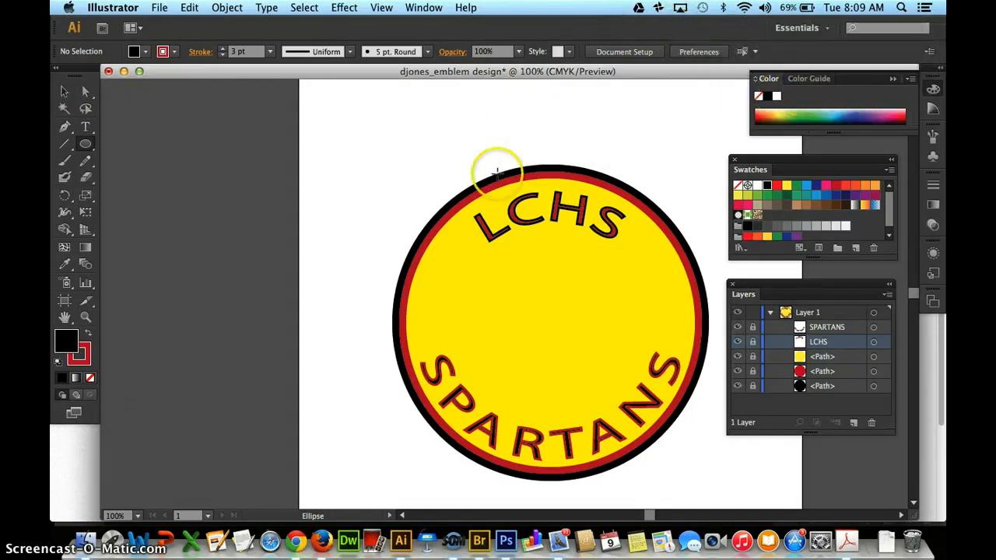
pyautogui.click(550, 322)
pyautogui.moveTo(500, 221); pyautogui.dragTo(429, 165)
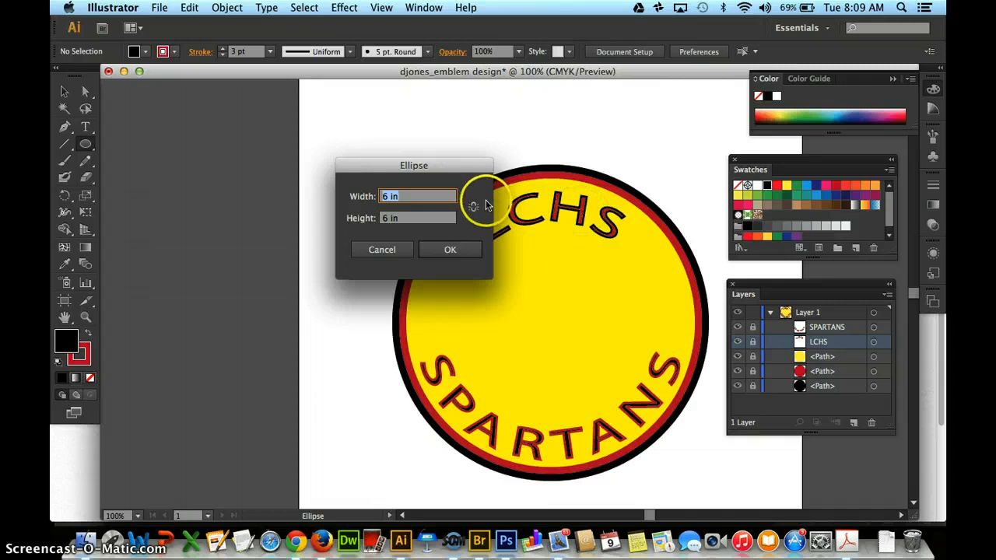
pyautogui.write('6')
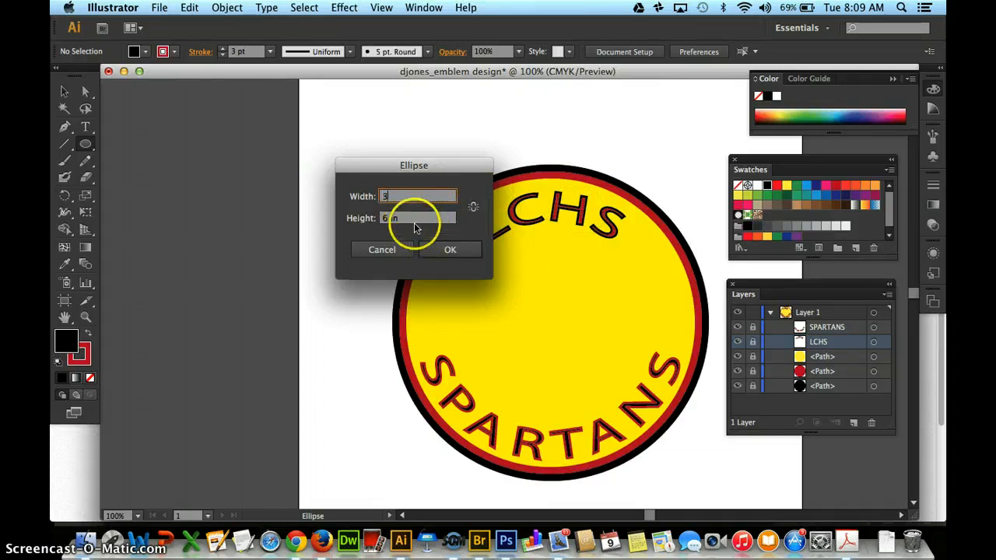
pyautogui.click(412, 222)
pyautogui.write('3')
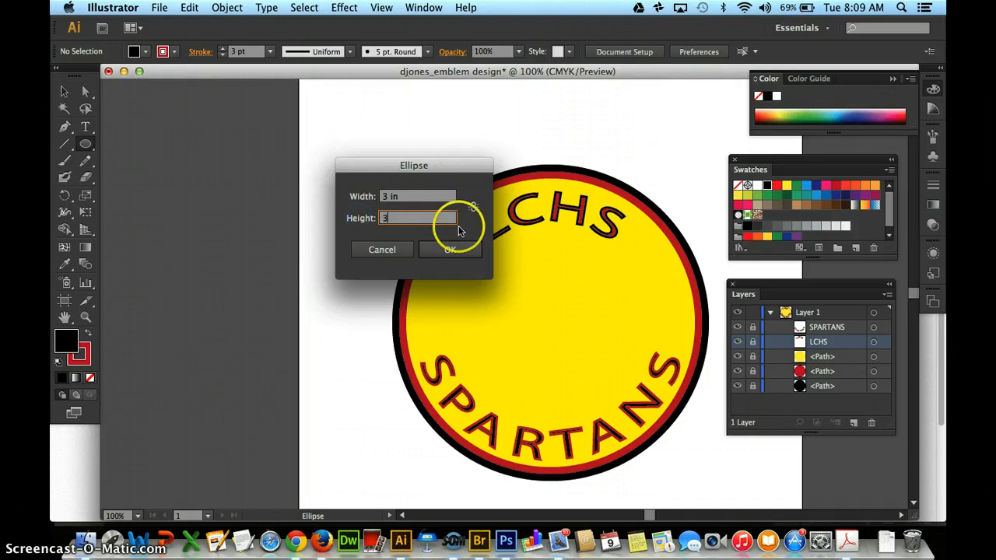
pyautogui.click(452, 249)
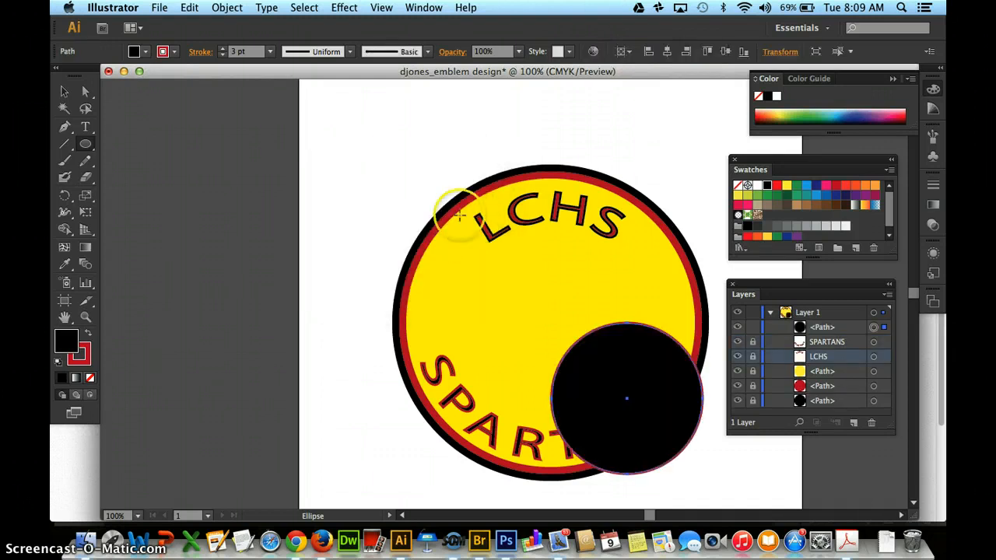
# - Centre the new black circle horizontally and vertically on the artboard
pyautogui.click(65, 92)
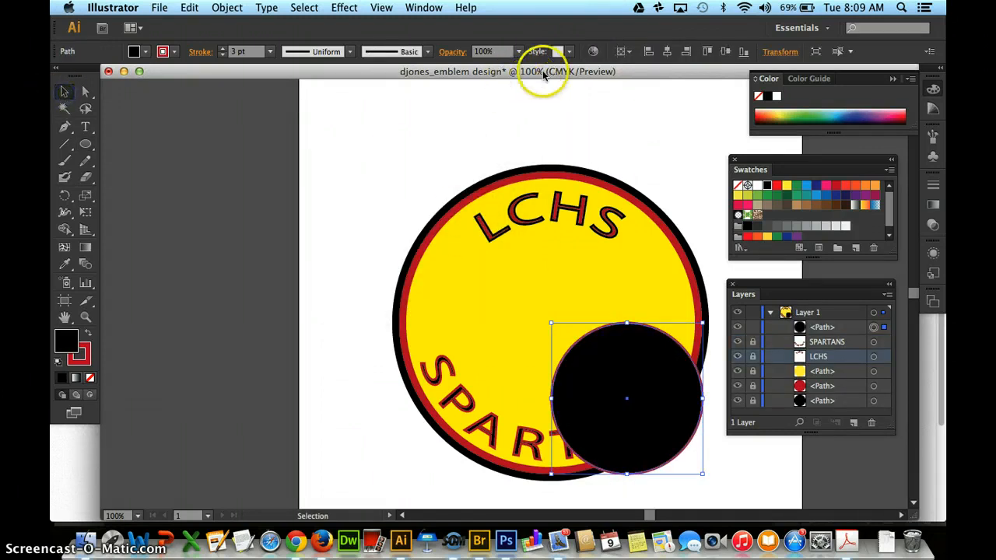
pyautogui.click(628, 52)
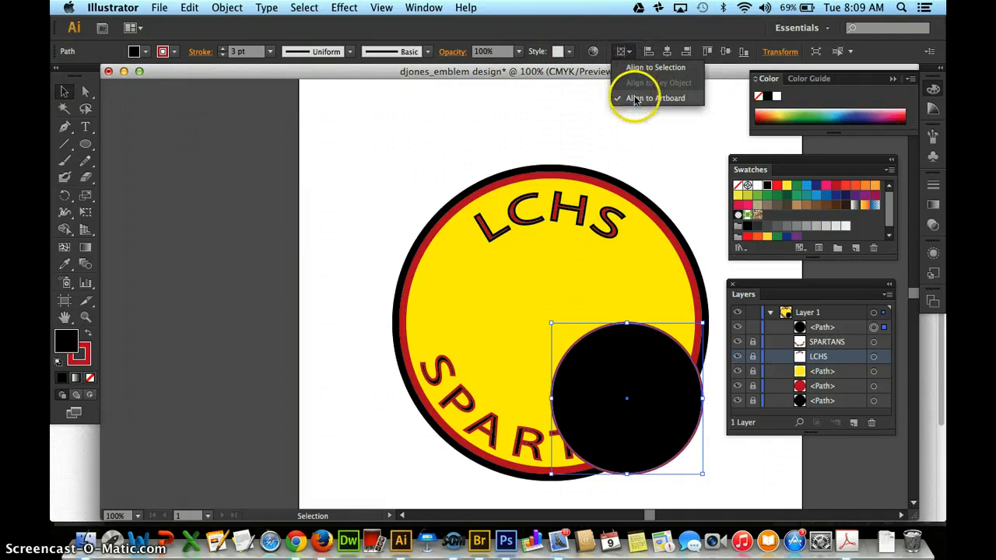
pyautogui.click(666, 51)
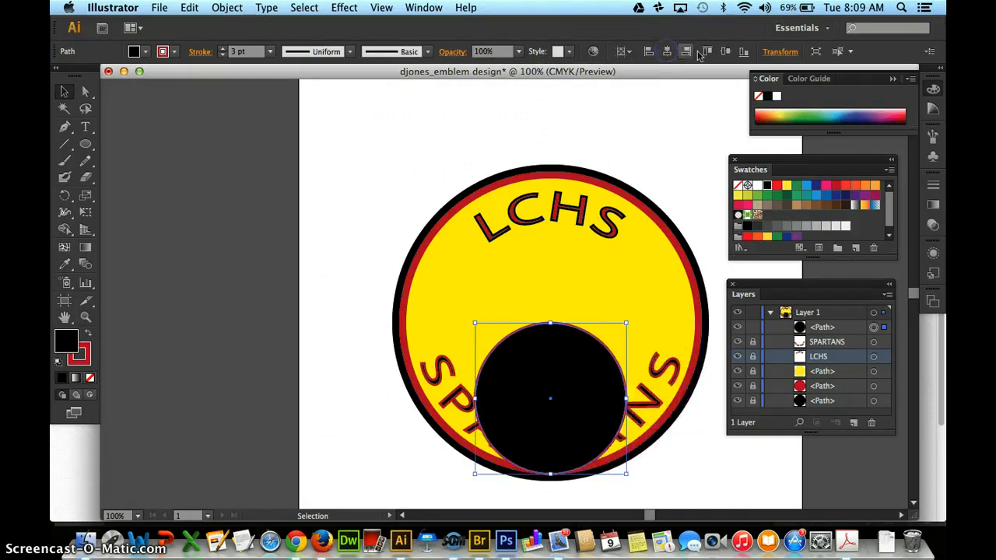
pyautogui.click(725, 52)
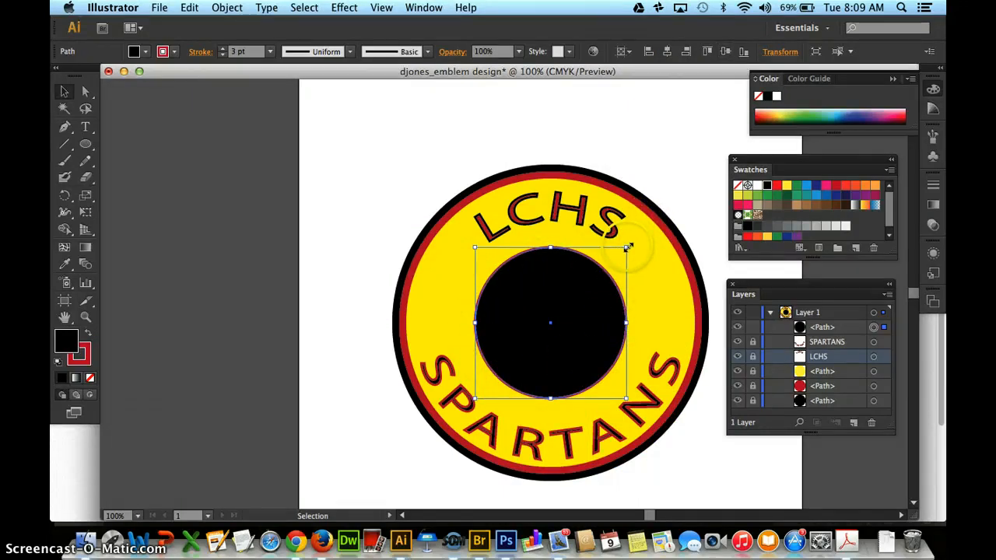
# - Enlarge the black circle proportionally from its centre until it nearly reaches the lettering, and remove its stroke
pyautogui.moveTo(629, 247); pyautogui.dragTo(642, 231)
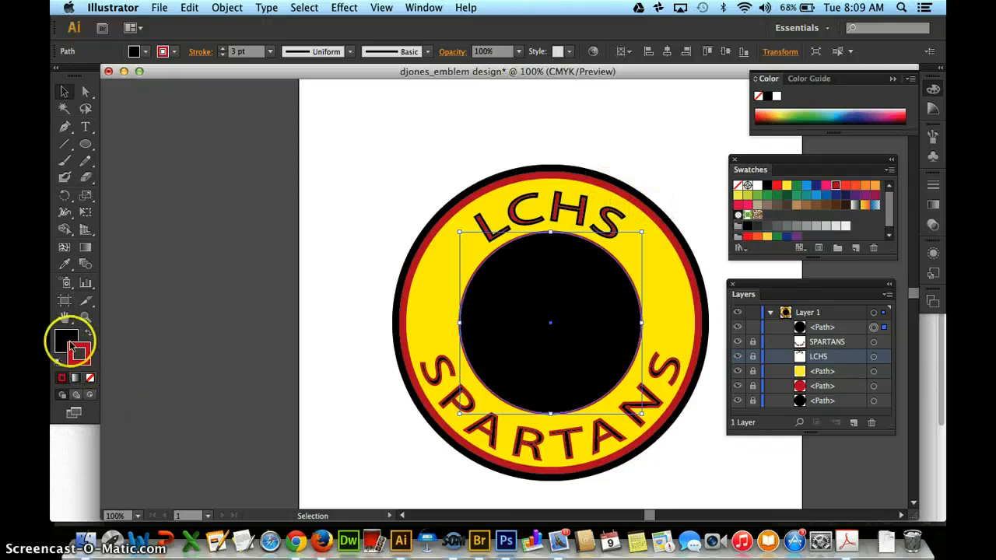
pyautogui.click(90, 377)
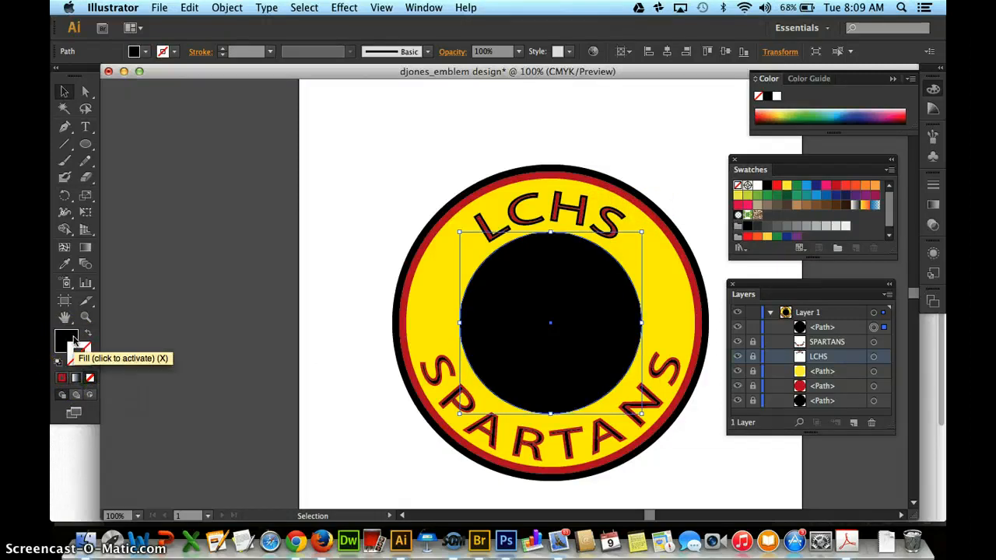
pyautogui.click(73, 341)
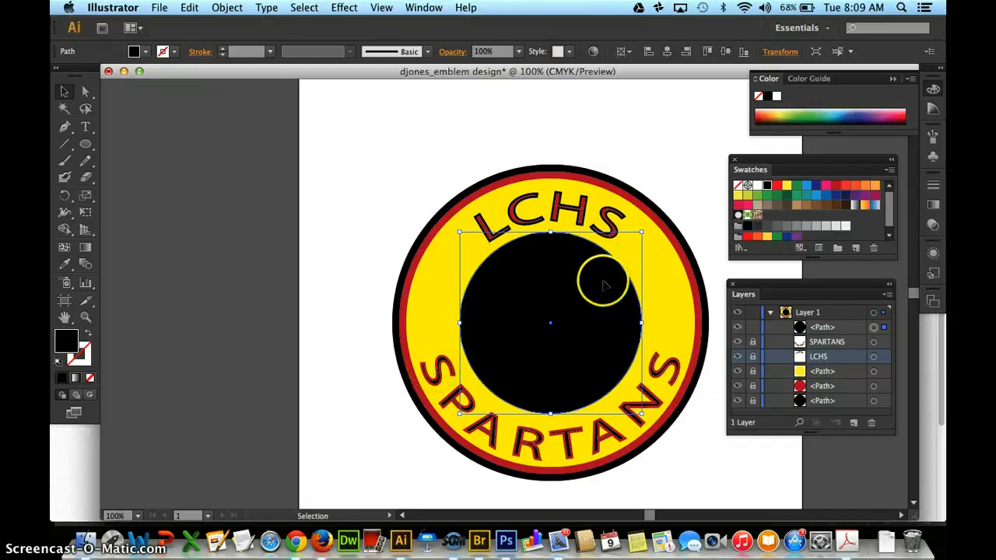
# - Paste a copy of the black centre circle in place directly in front of the original
pyautogui.click(873, 328)
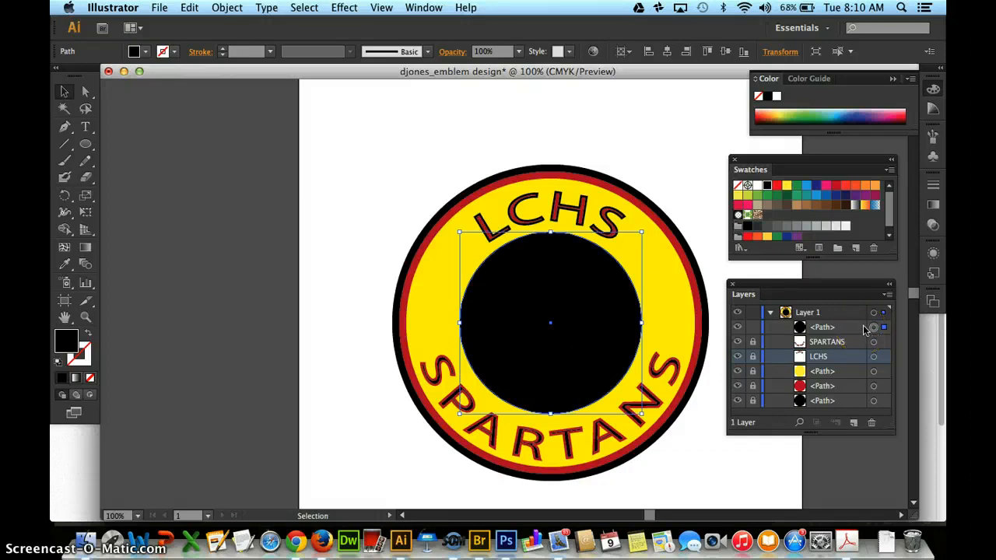
pyautogui.press('a')
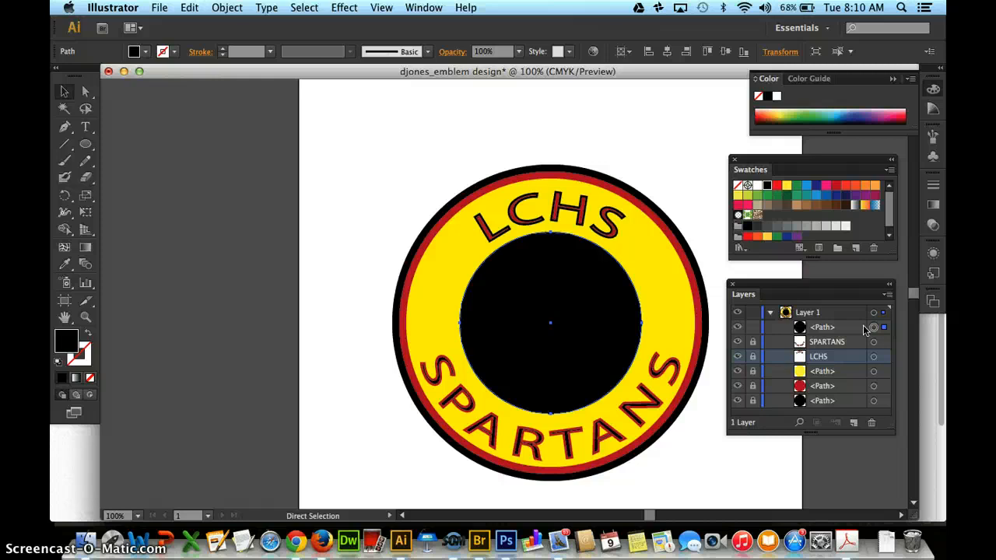
pyautogui.press('super+f')
pyautogui.moveTo(866, 330)
pyautogui.mouseDown()
pyautogui.moveTo(788, 329)
pyautogui.moveTo(866, 333)
pyautogui.mouseUp()
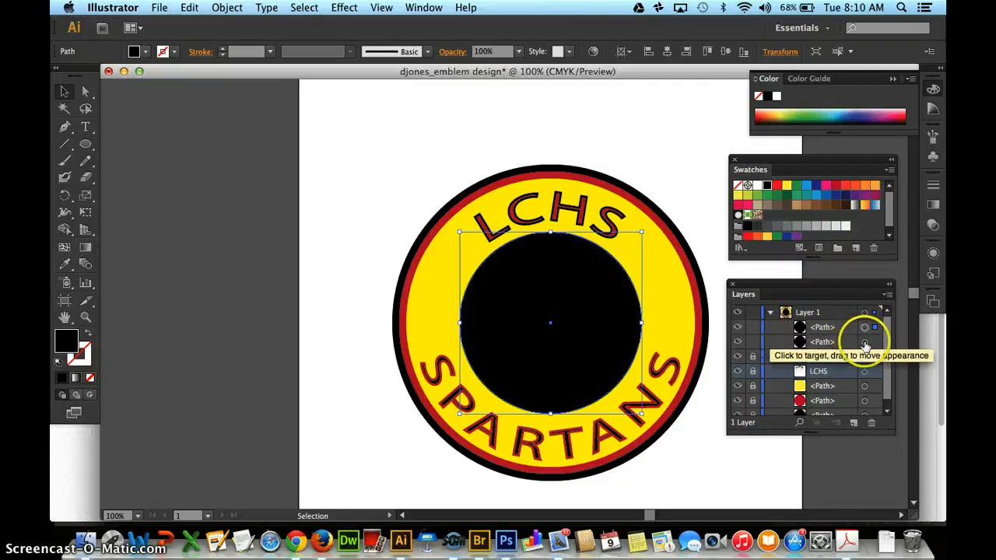
pyautogui.click(864, 343)
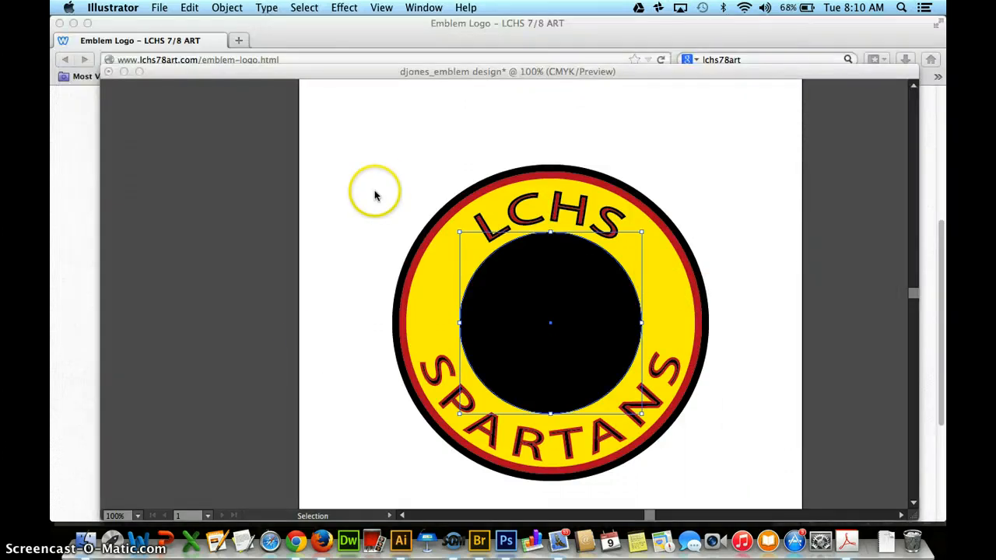
pyautogui.click(384, 167)
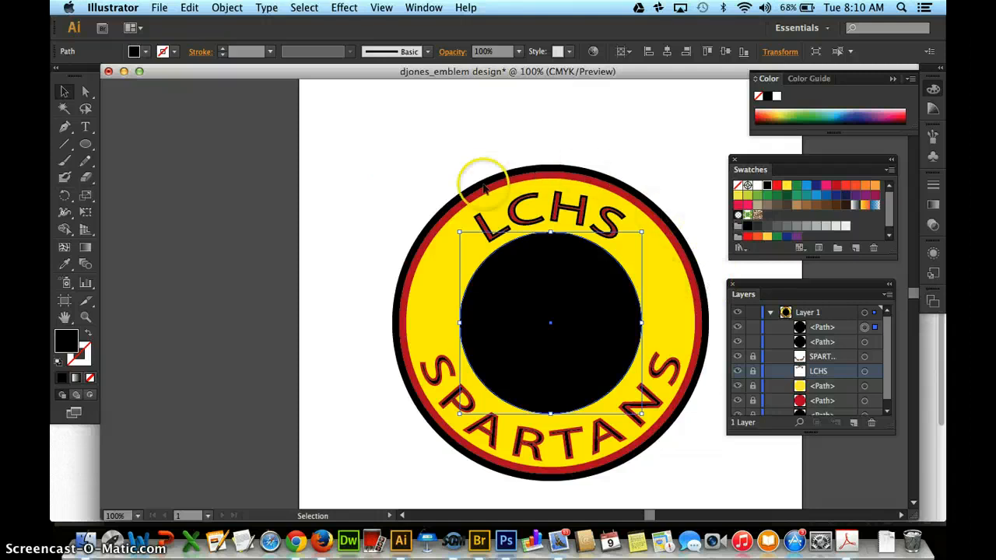